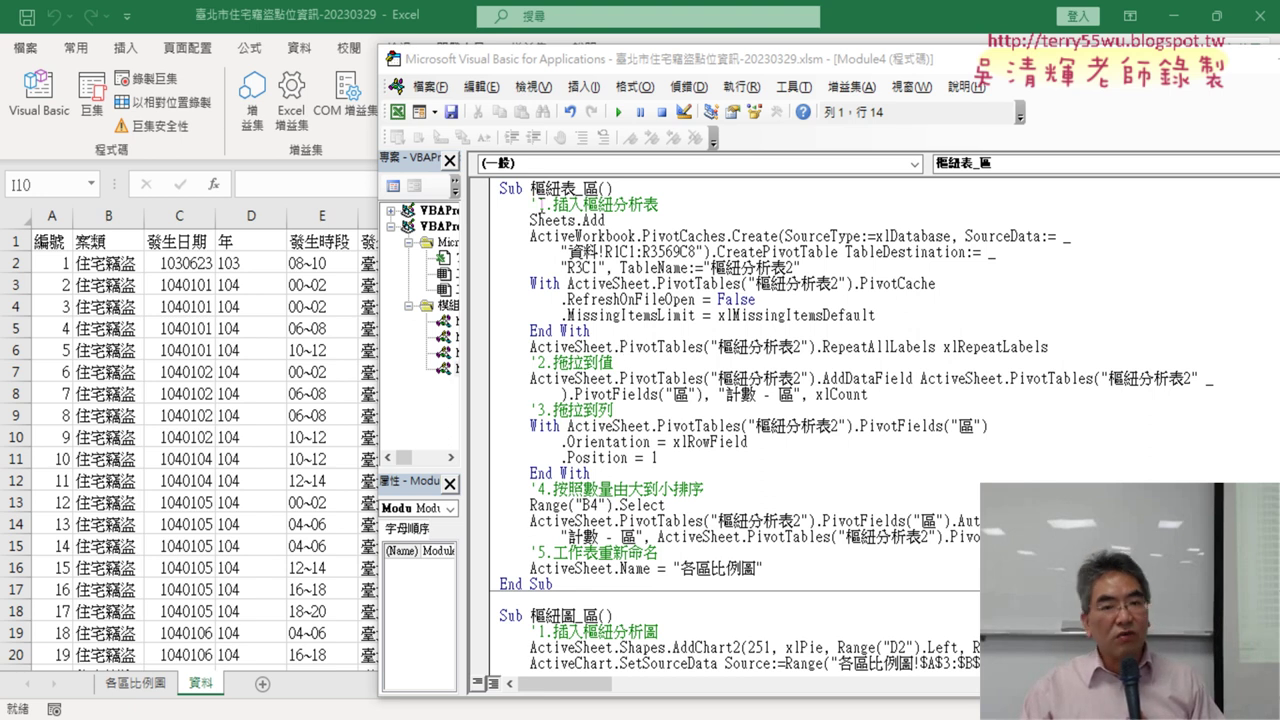
Review the 樞紐表_區 pivot-table code, including the B4 selection and the 各區比例圖 sheet rename.
double_click(556, 189)
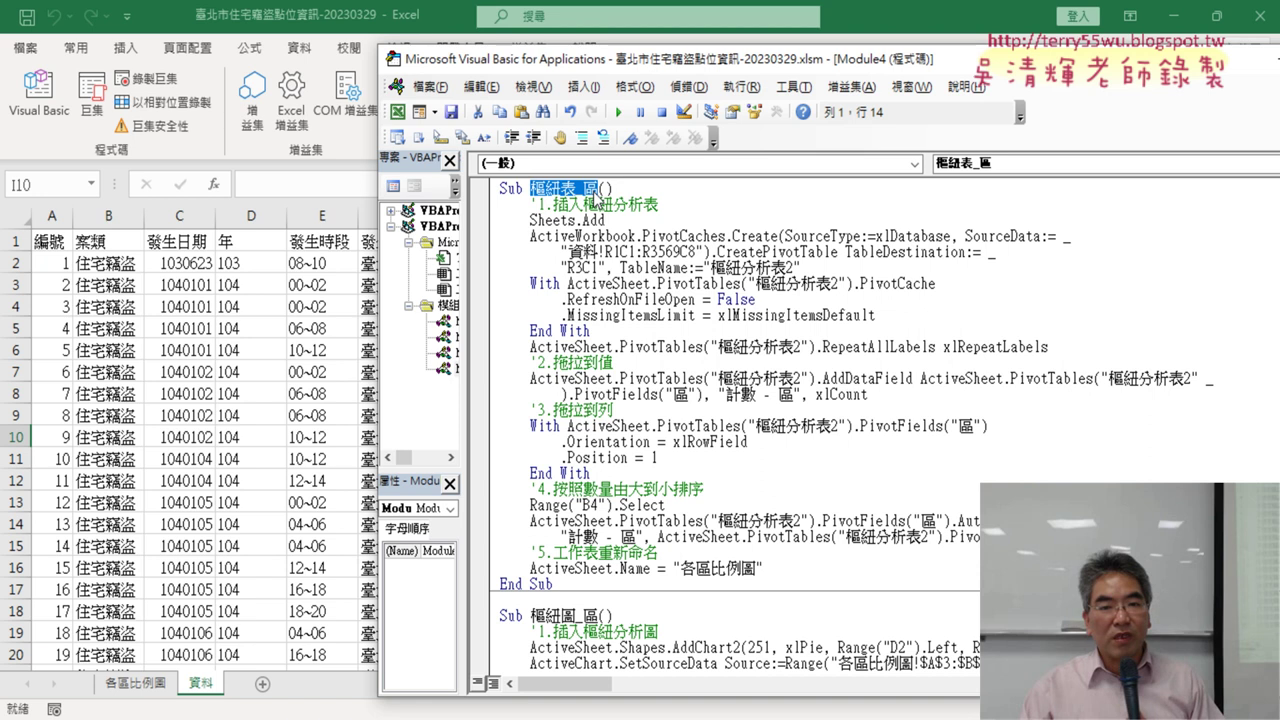
left_click_drag(574, 190, 584, 190)
left_click(652, 206)
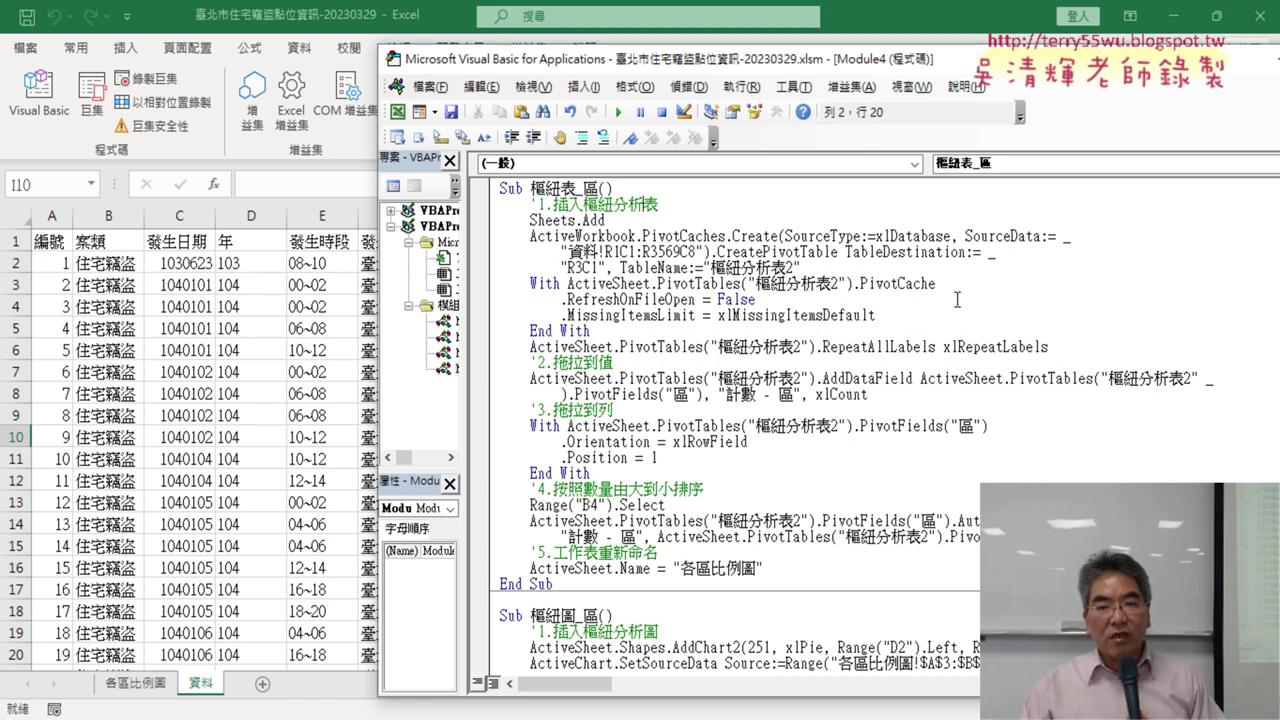
left_click_drag(525, 205, 713, 331)
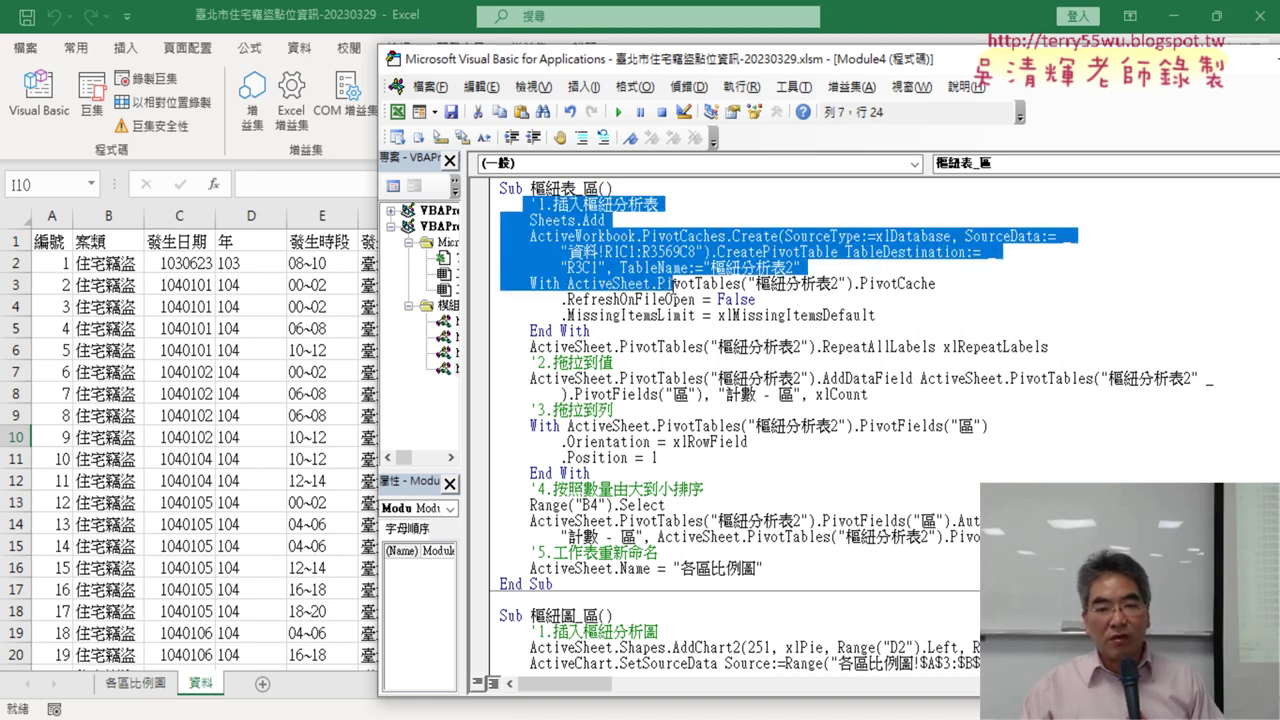
left_click(646, 363)
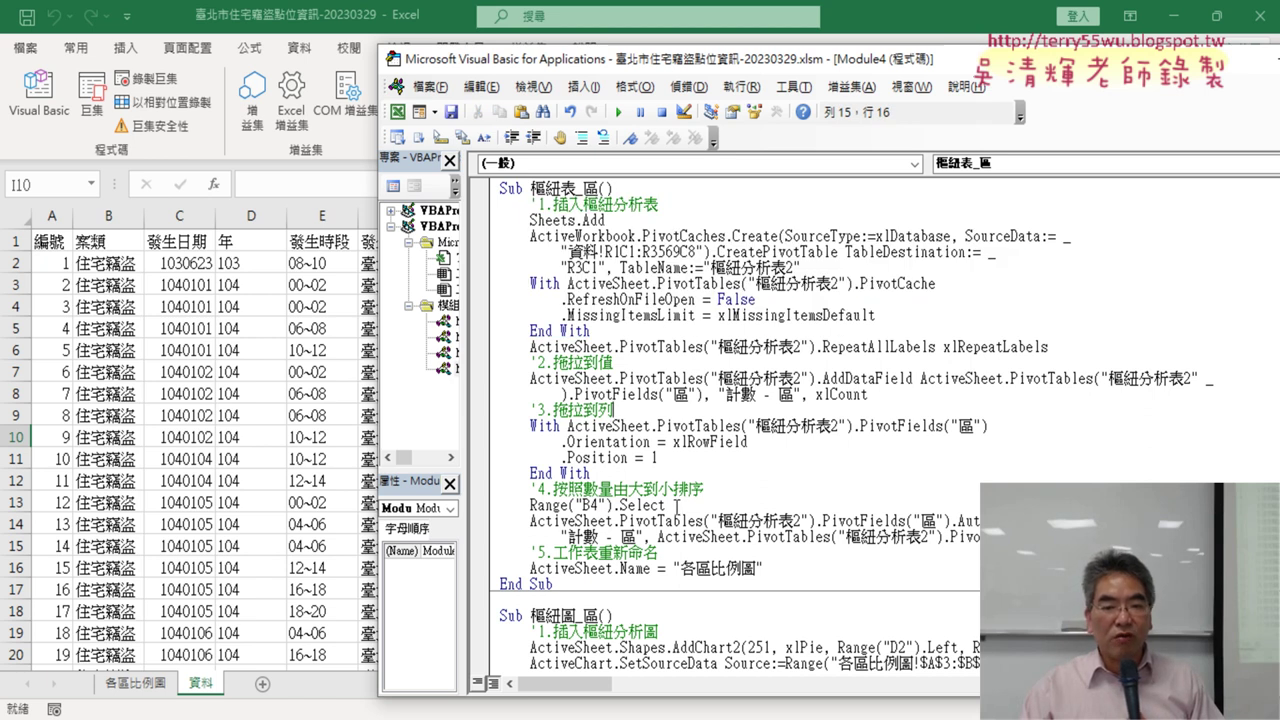
left_click_drag(677, 505, 530, 505)
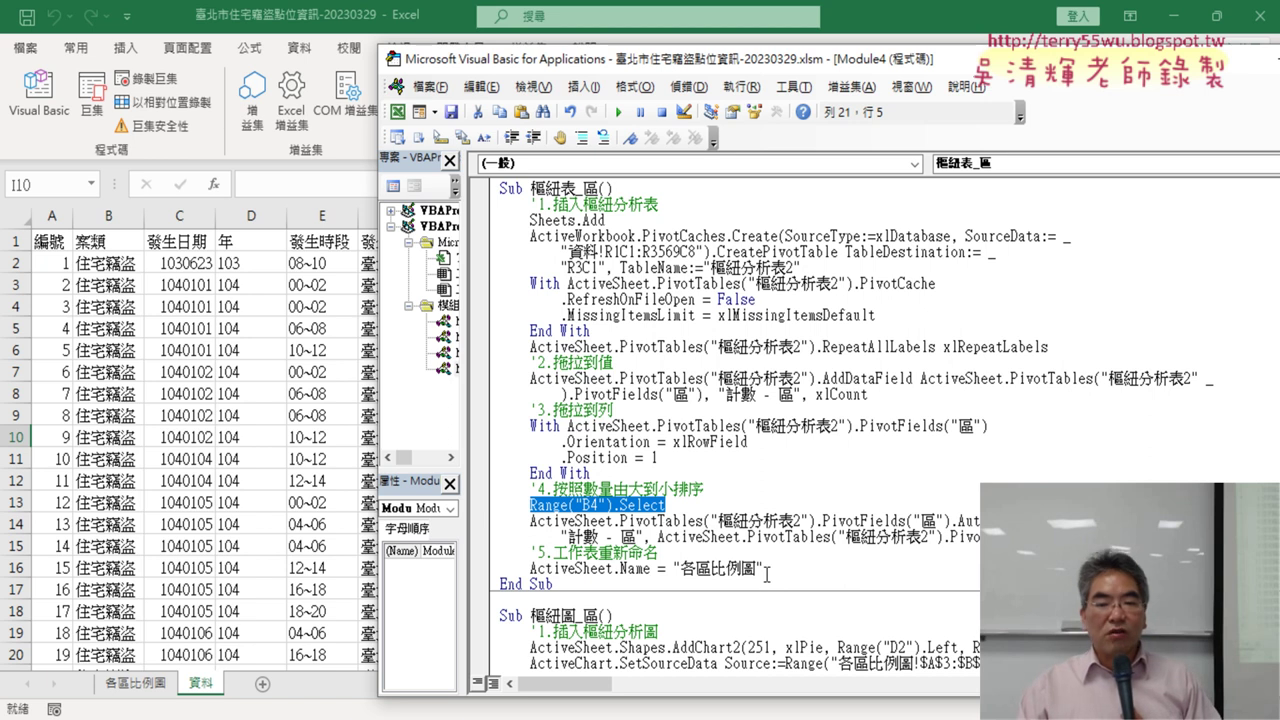
left_click_drag(762, 568, 530, 568)
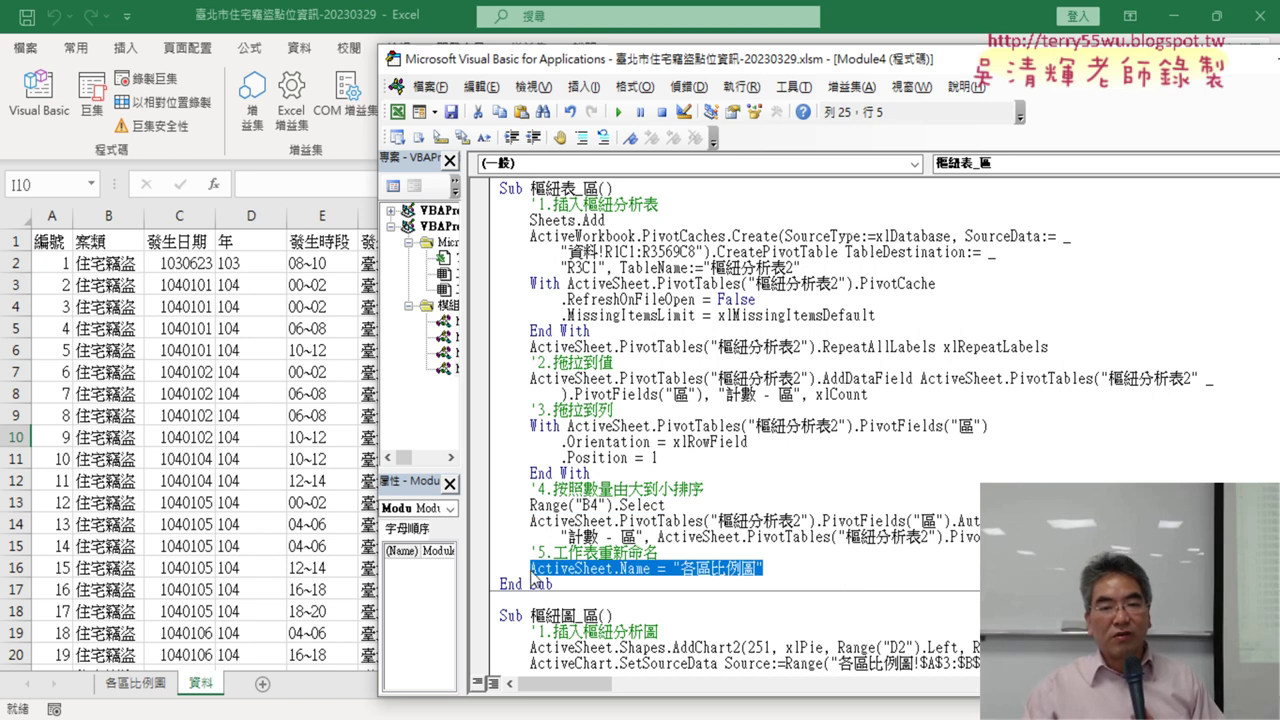
left_click(604, 597)
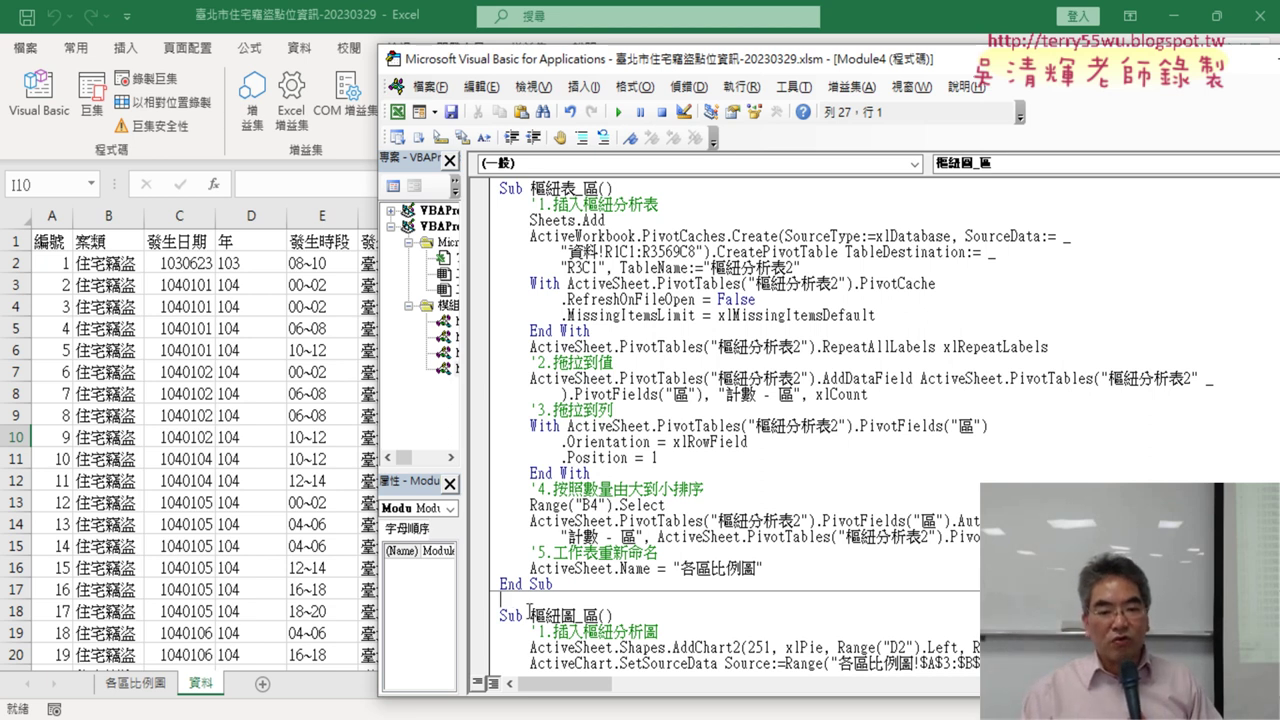
Review the 樞紐圖_區 pie-chart steps: insert chart, add data labels, set title, delete legend.
left_click_drag(529, 614, 598, 612)
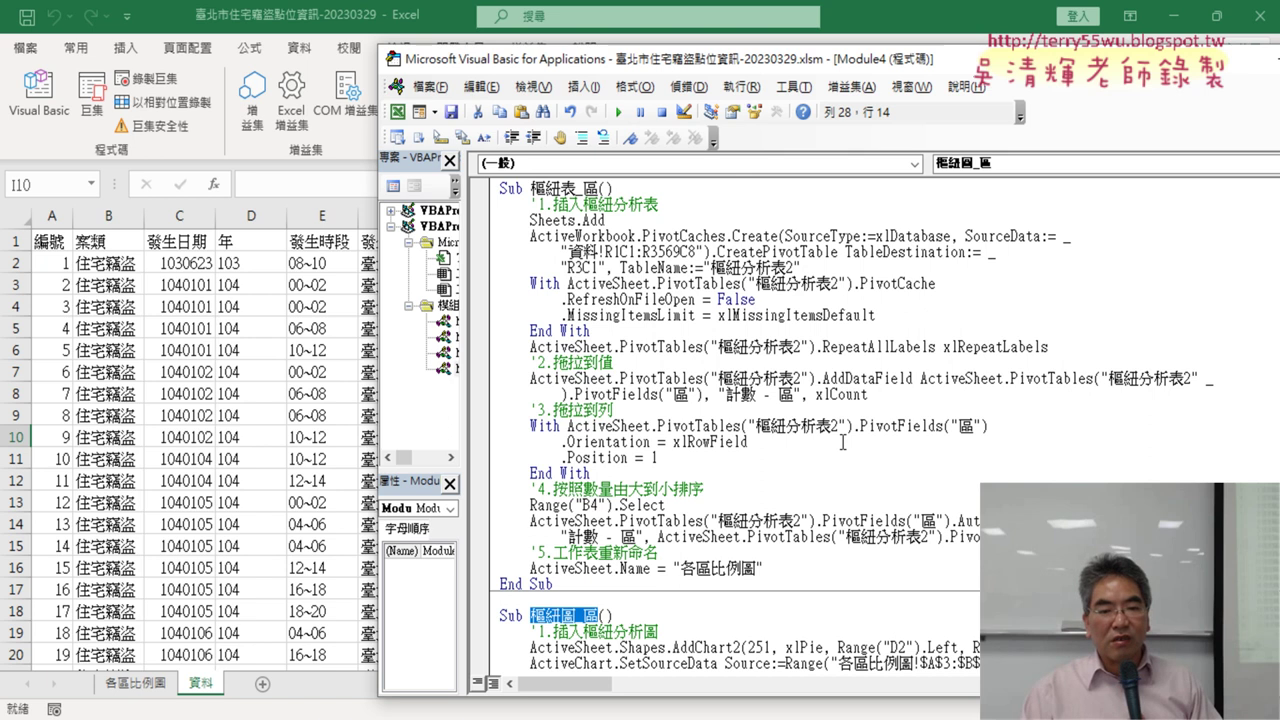
scroll(843, 441, "down", 1)
scroll(843, 441, "down", 4)
scroll(843, 441, "down", 2)
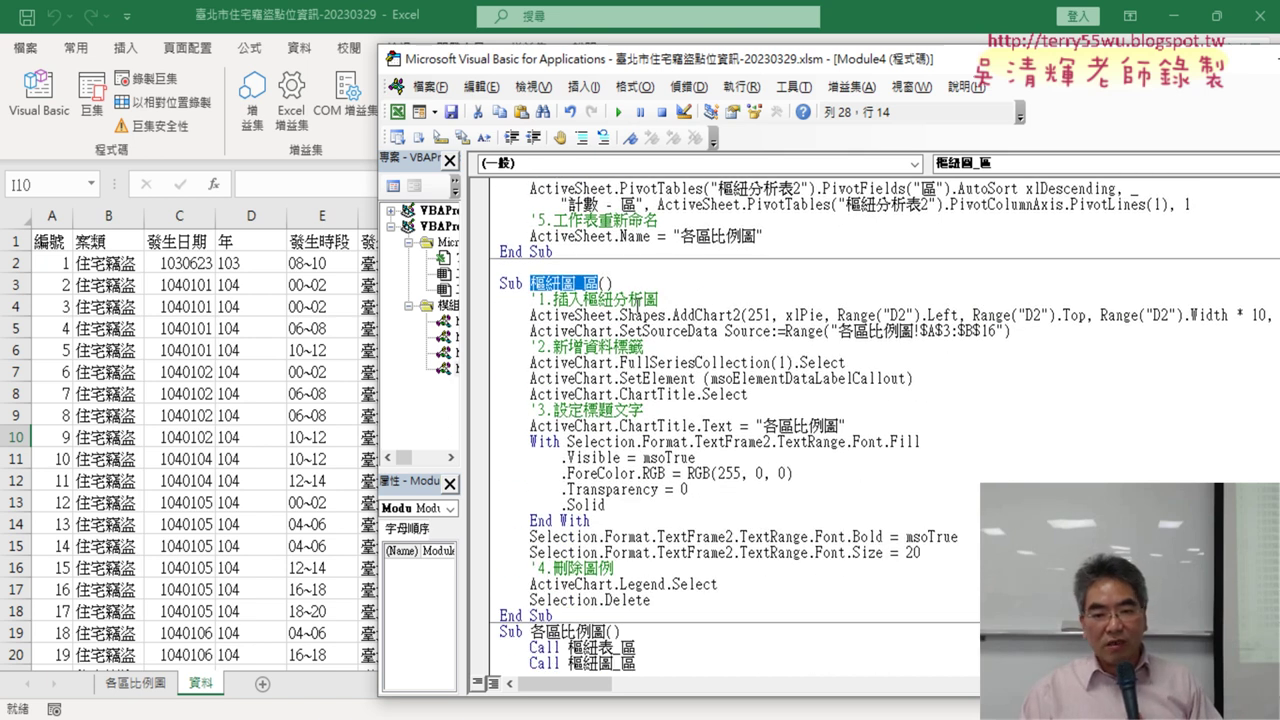
left_click_drag(553, 300, 659, 300)
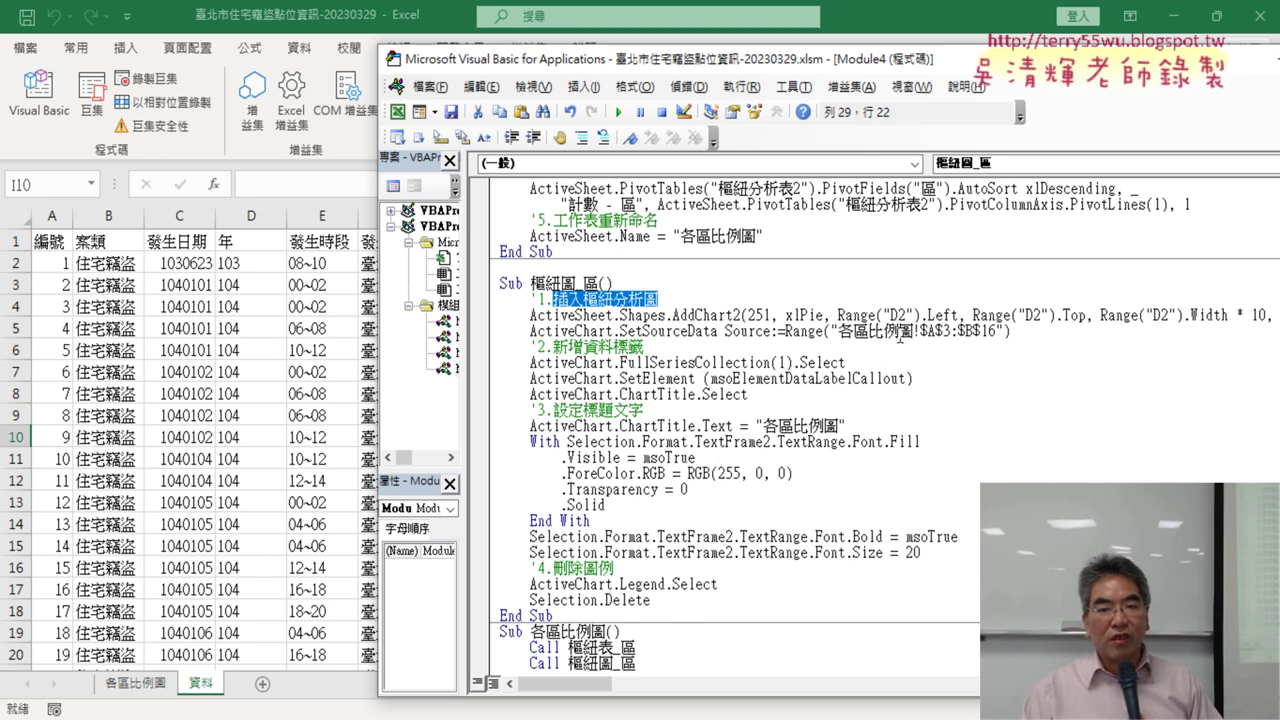
left_click_drag(553, 347, 697, 363)
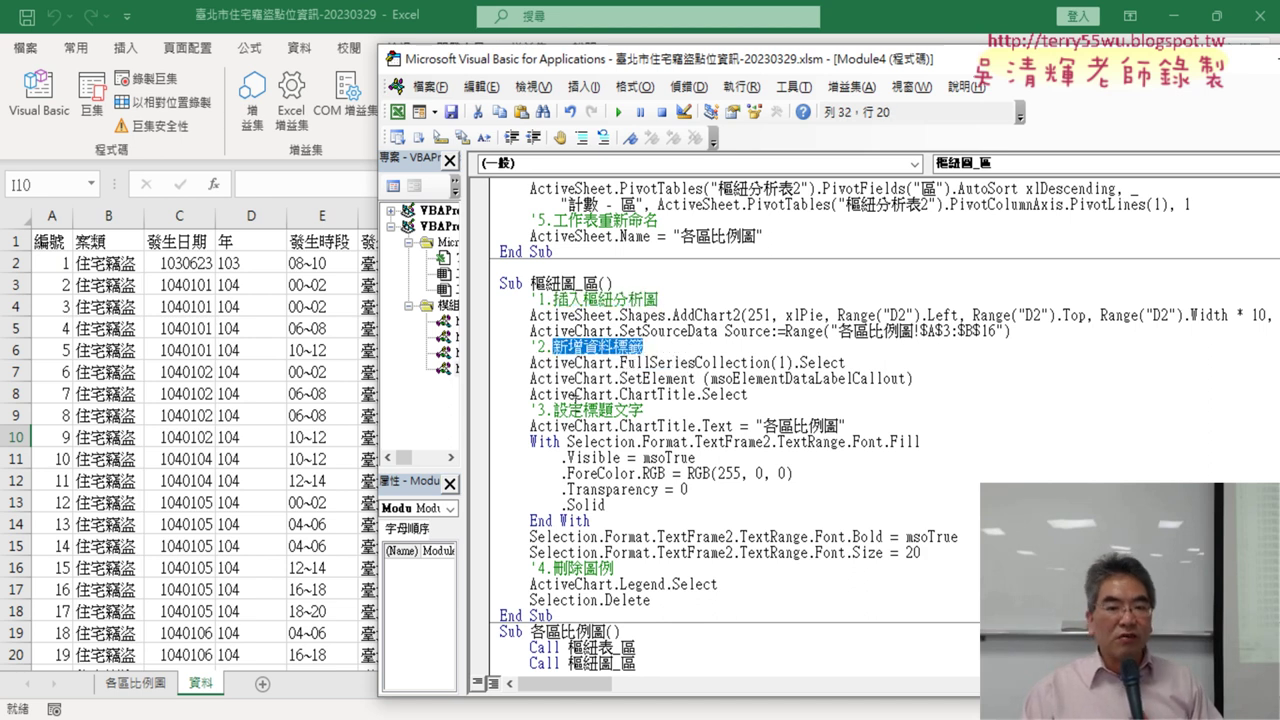
left_click_drag(553, 410, 643, 410)
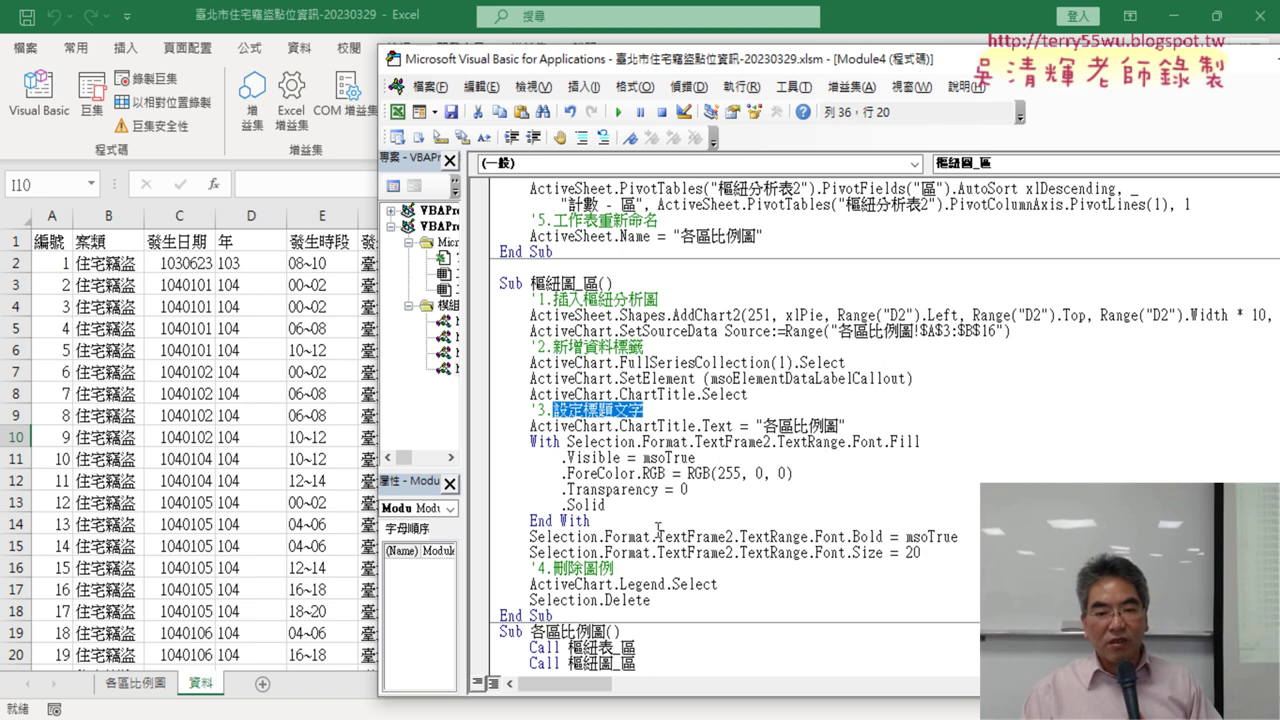
scroll(692, 500, "down", 1)
left_click_drag(614, 536, 522, 536)
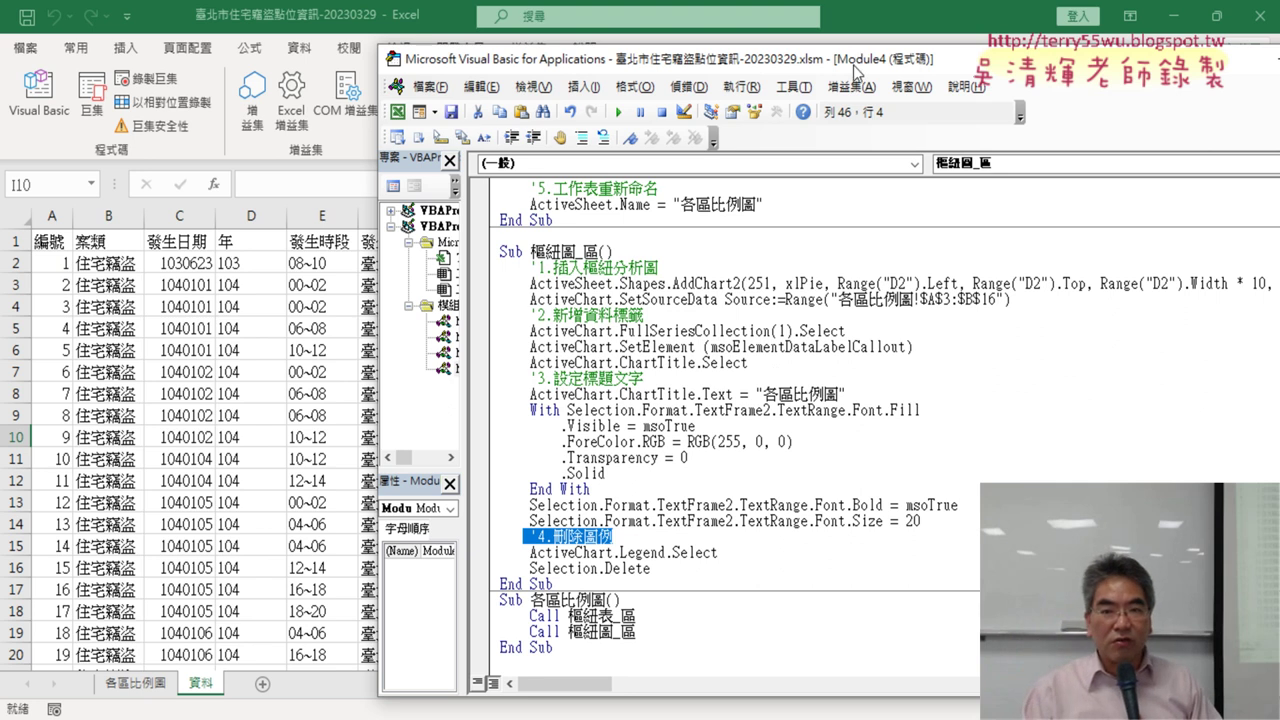
Widen the VBA editor to inspect the AddChart2 left and width arguments taken from D2.
left_click_drag(860, 56, 617, 50)
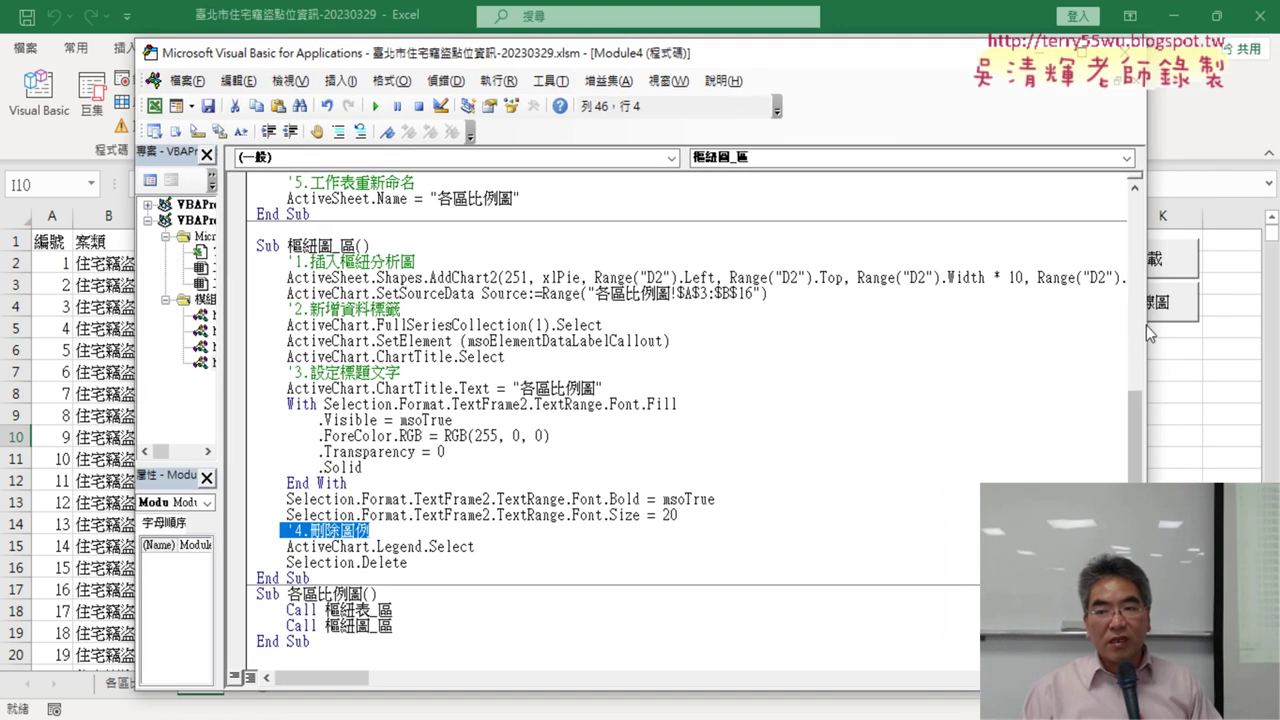
left_click_drag(1146, 325, 1256, 325)
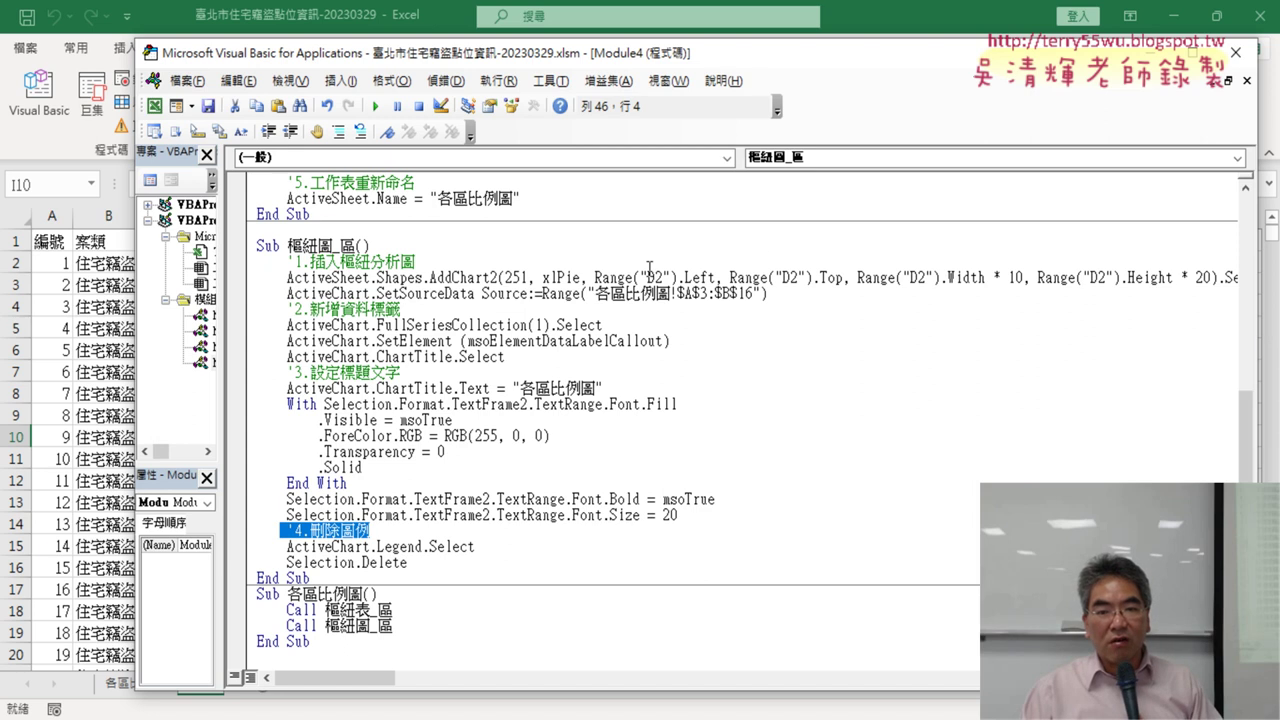
left_click_drag(587, 277, 722, 277)
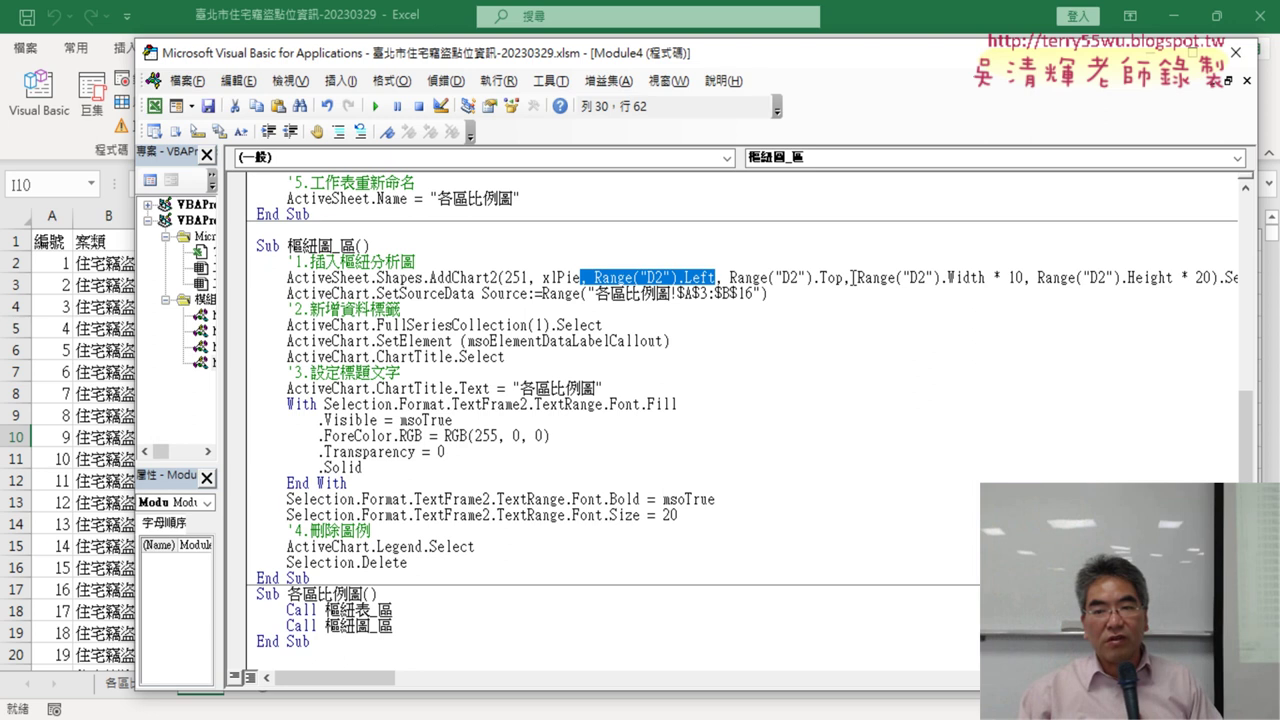
left_click_drag(852, 277, 1213, 277)
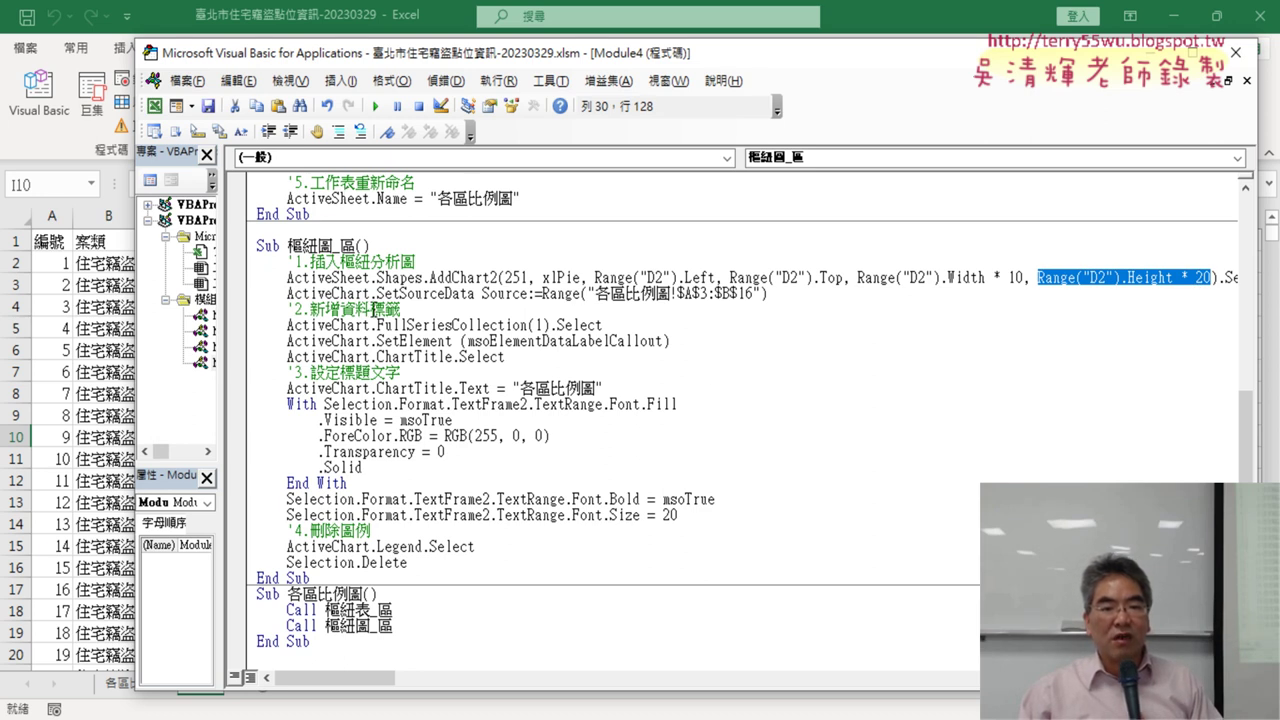
left_click(373, 310)
left_click(372, 529)
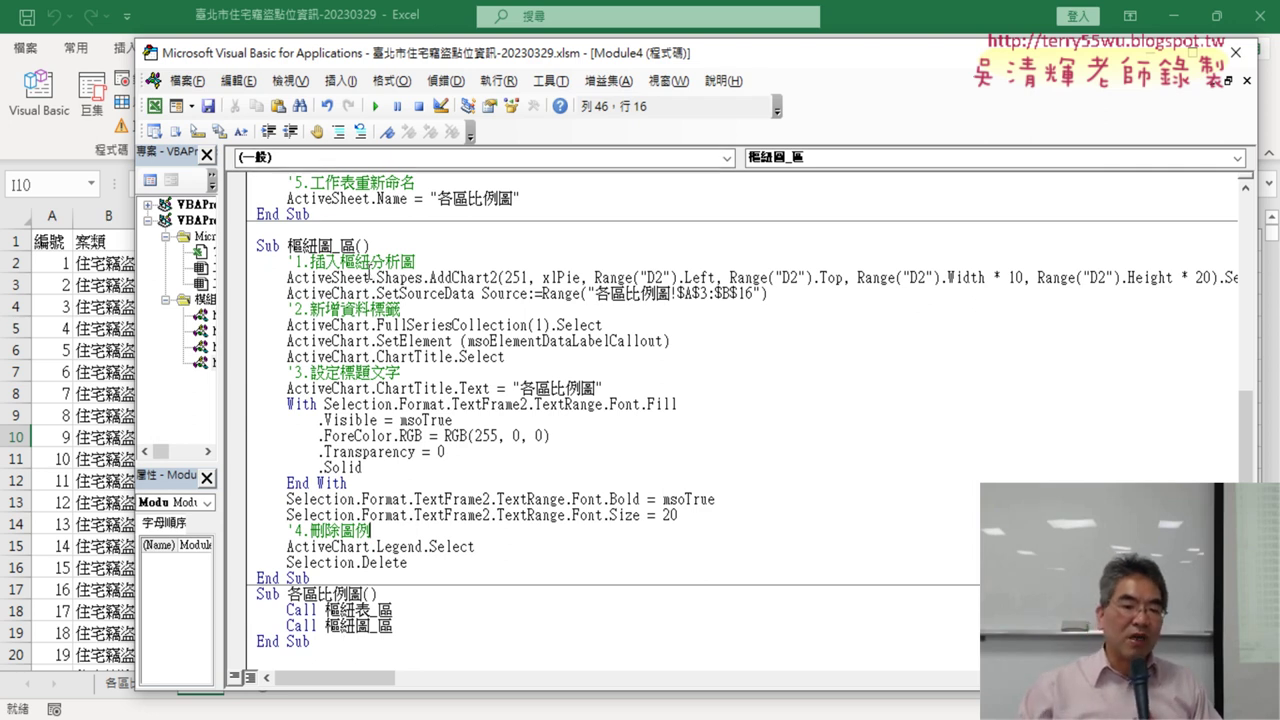
Review Sub 各區比例圖, which calls 樞紐表_區 and then 樞紐圖_區.
left_click_drag(288, 594, 366, 593)
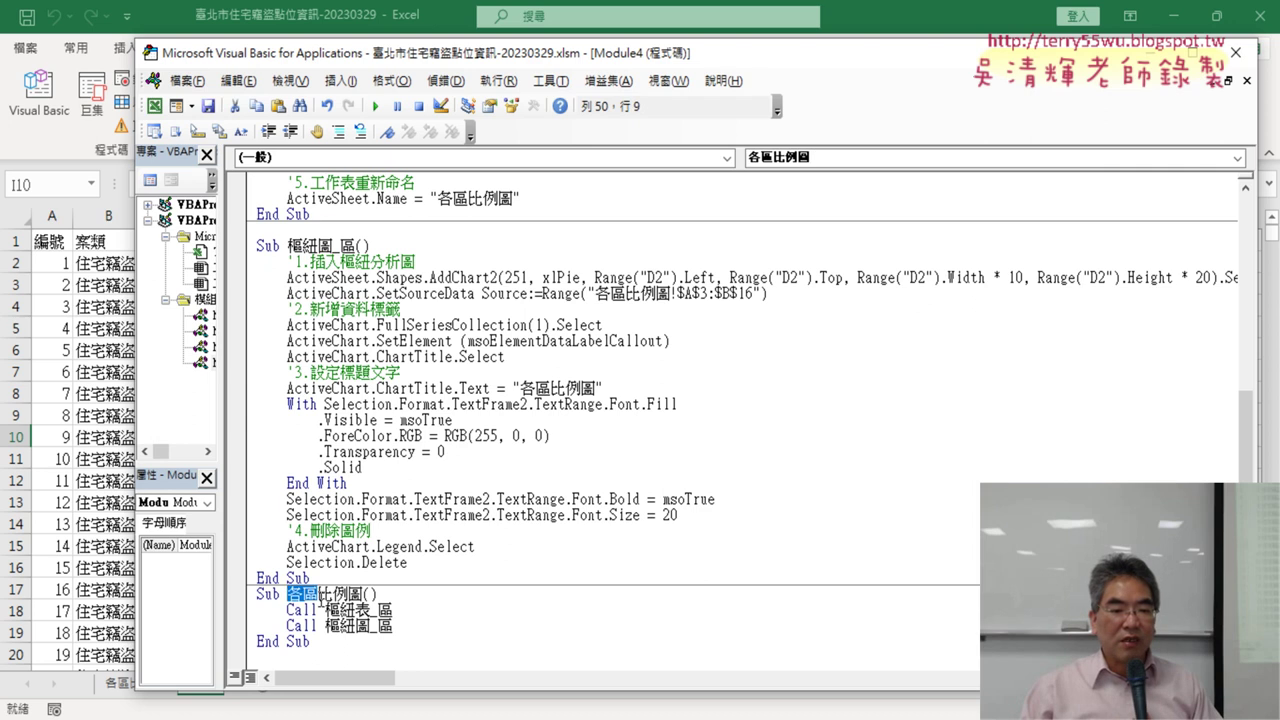
left_click_drag(410, 632, 258, 612)
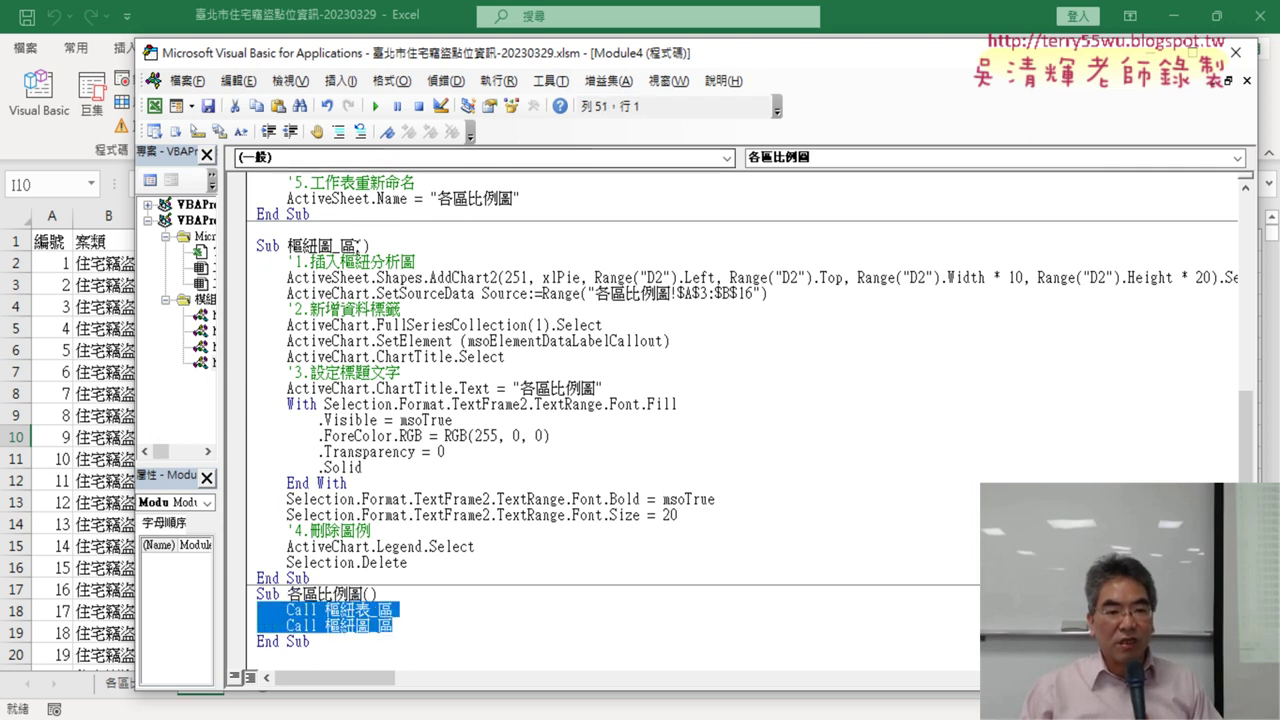
left_click_drag(552, 64, 546, 58)
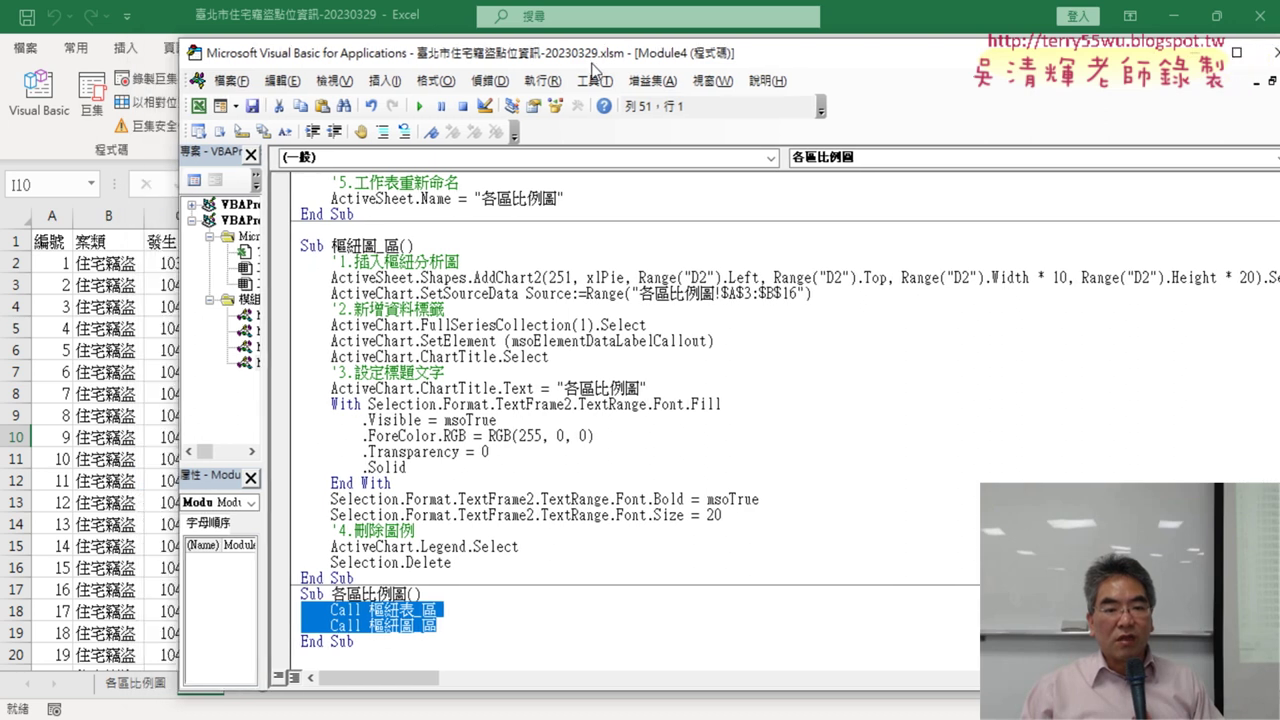
left_click(354, 604)
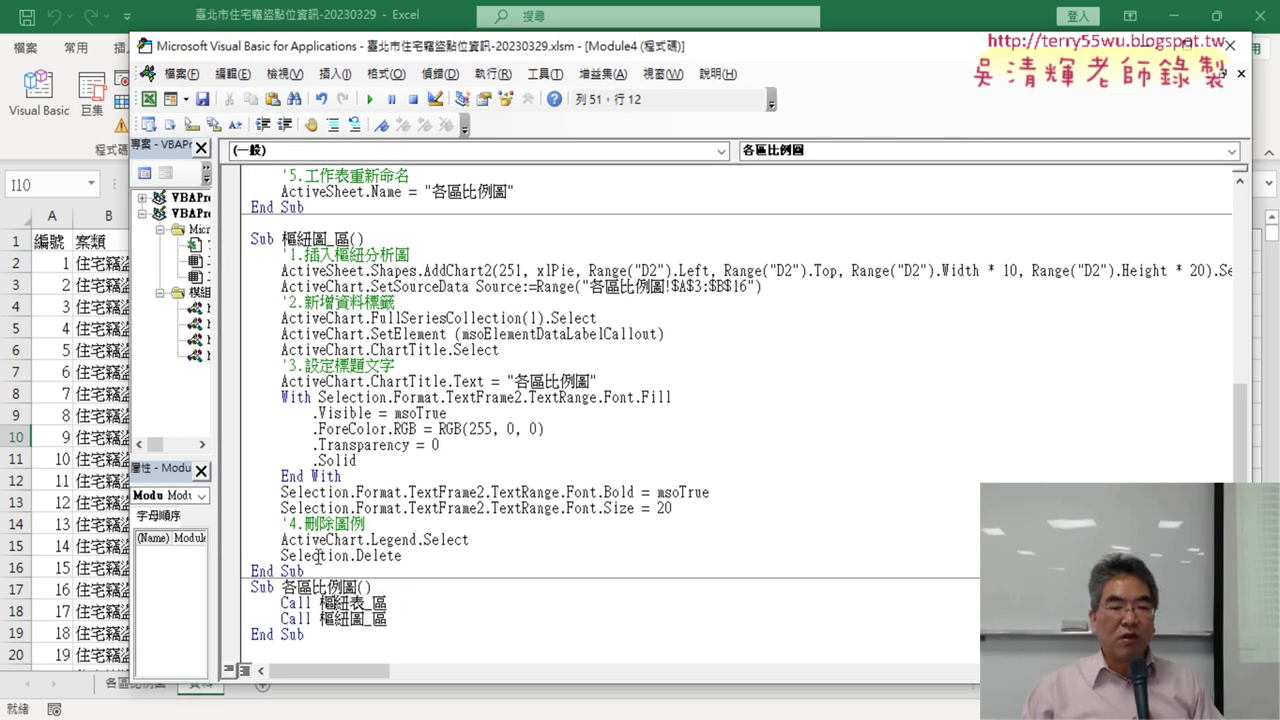
Delete the existing 各區比例圖 worksheet.
left_click(132, 690)
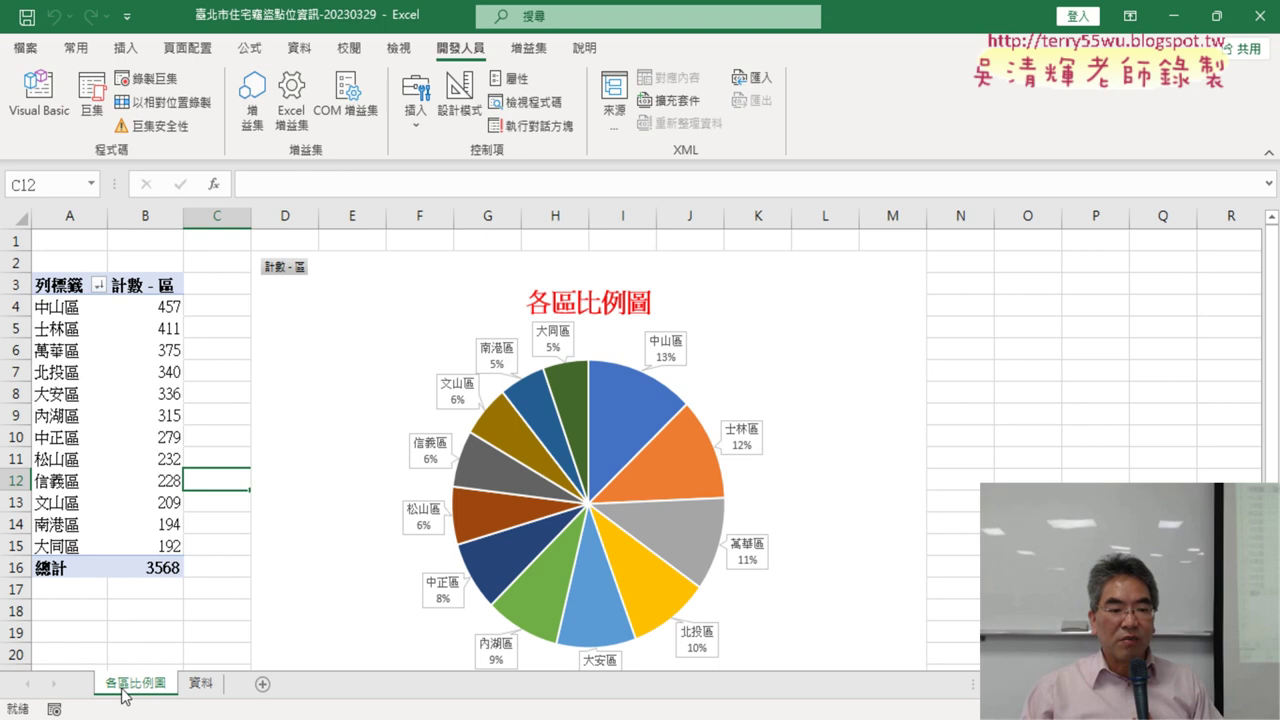
right_click(132, 690)
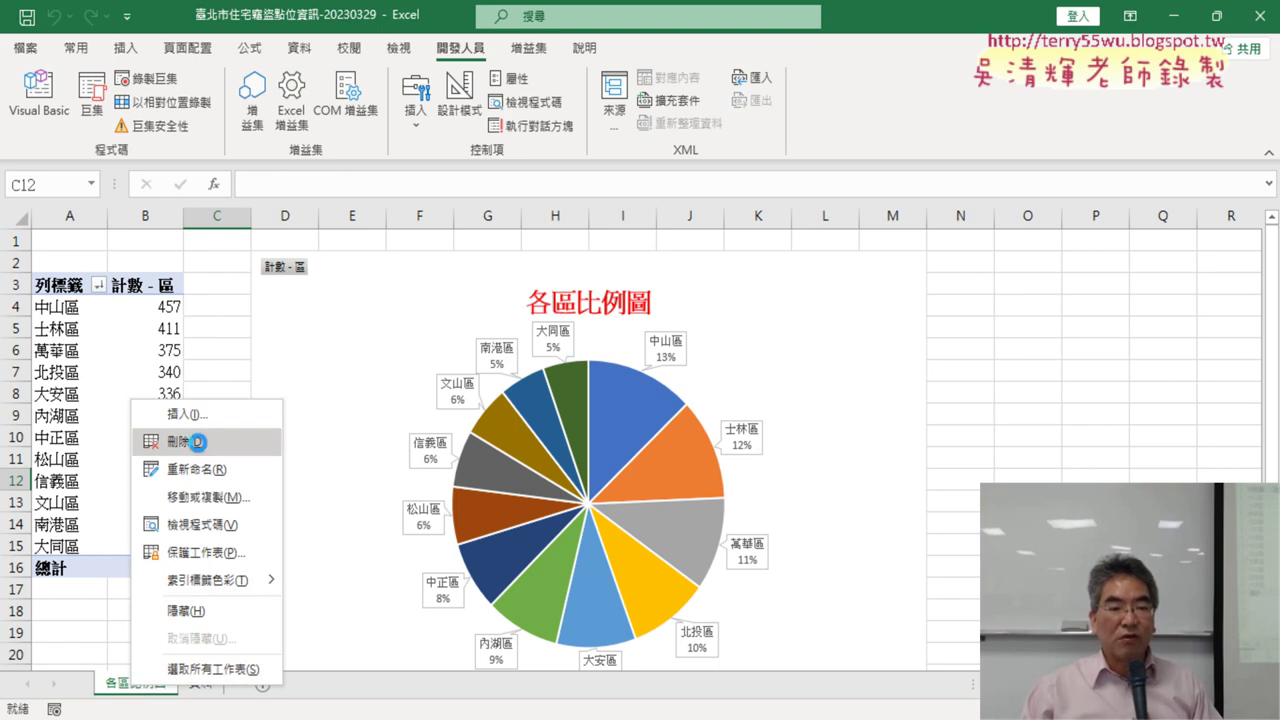
left_click(198, 443)
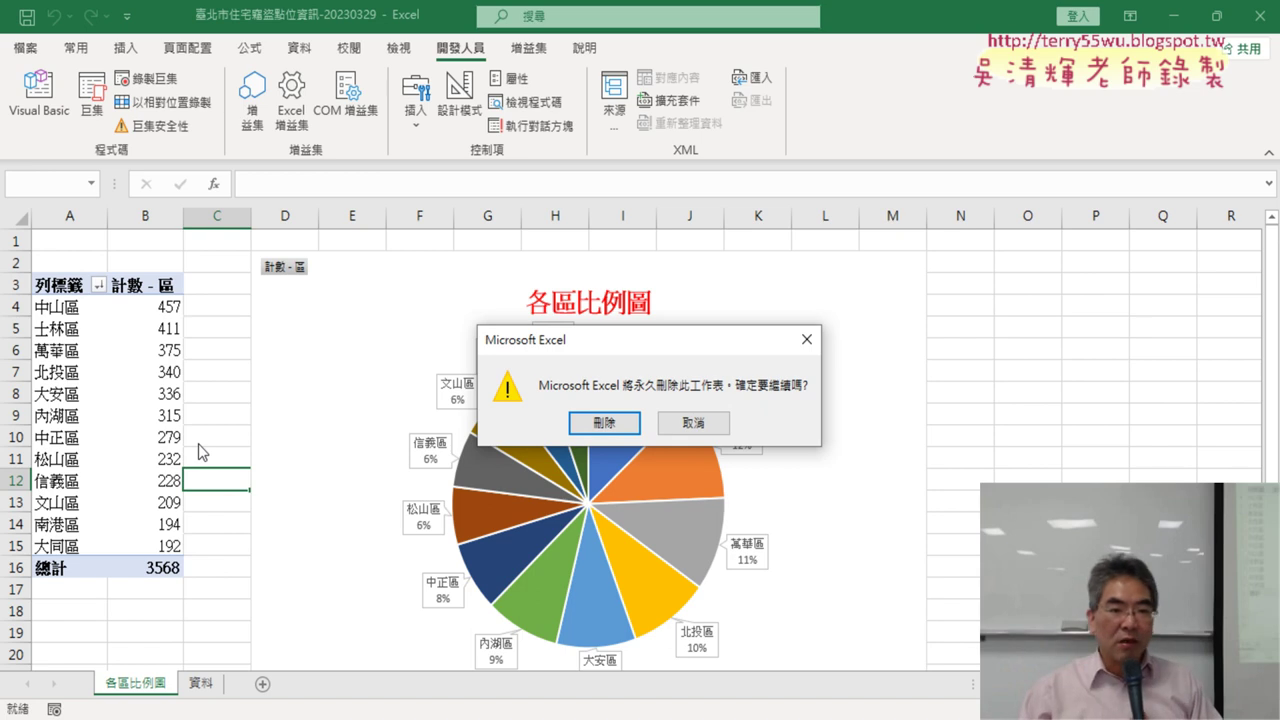
left_click(603, 422)
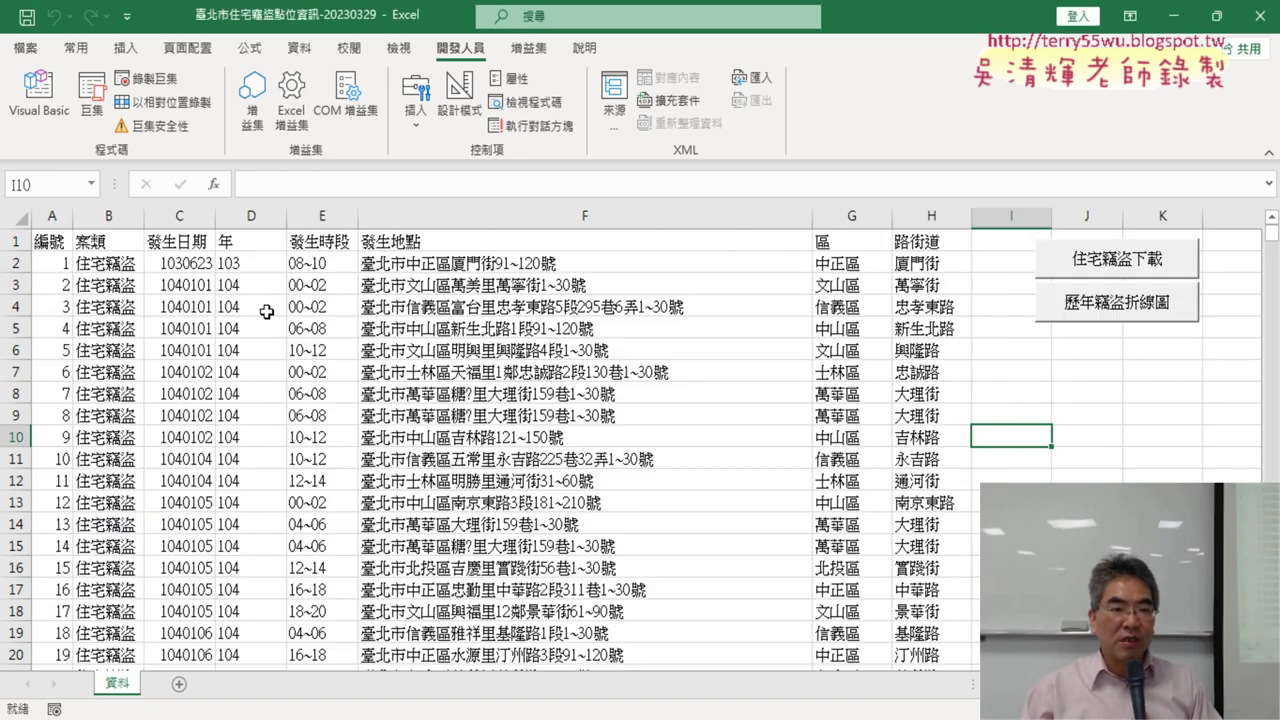
Run the 各區比例圖 macro, check the resulting pie chart, then delete that sheet.
left_click(38, 95)
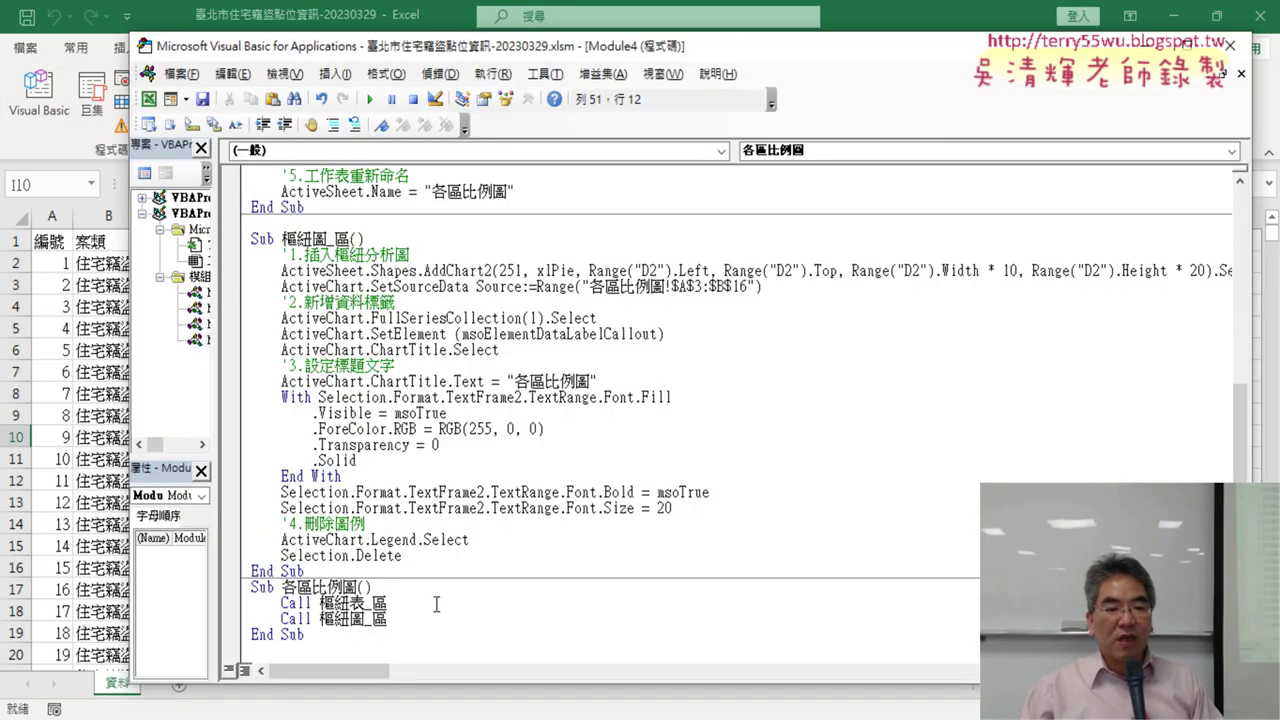
left_click(370, 100)
left_click(82, 633)
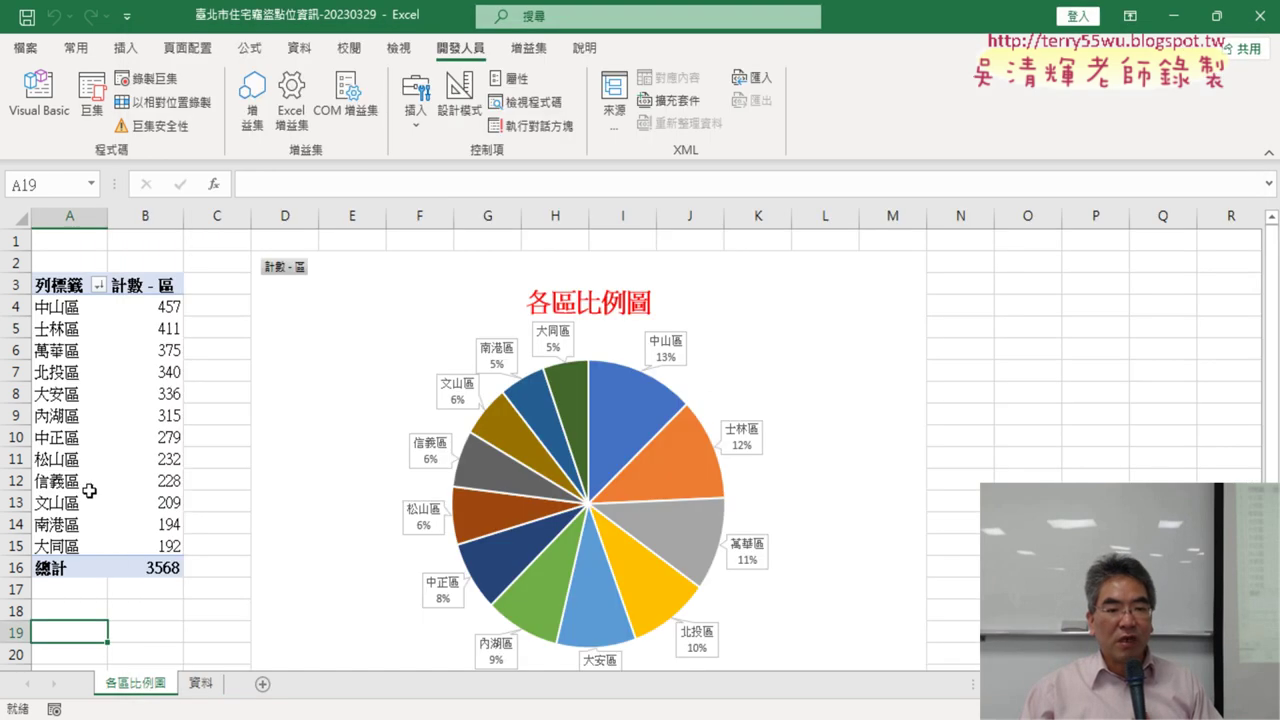
right_click(146, 685)
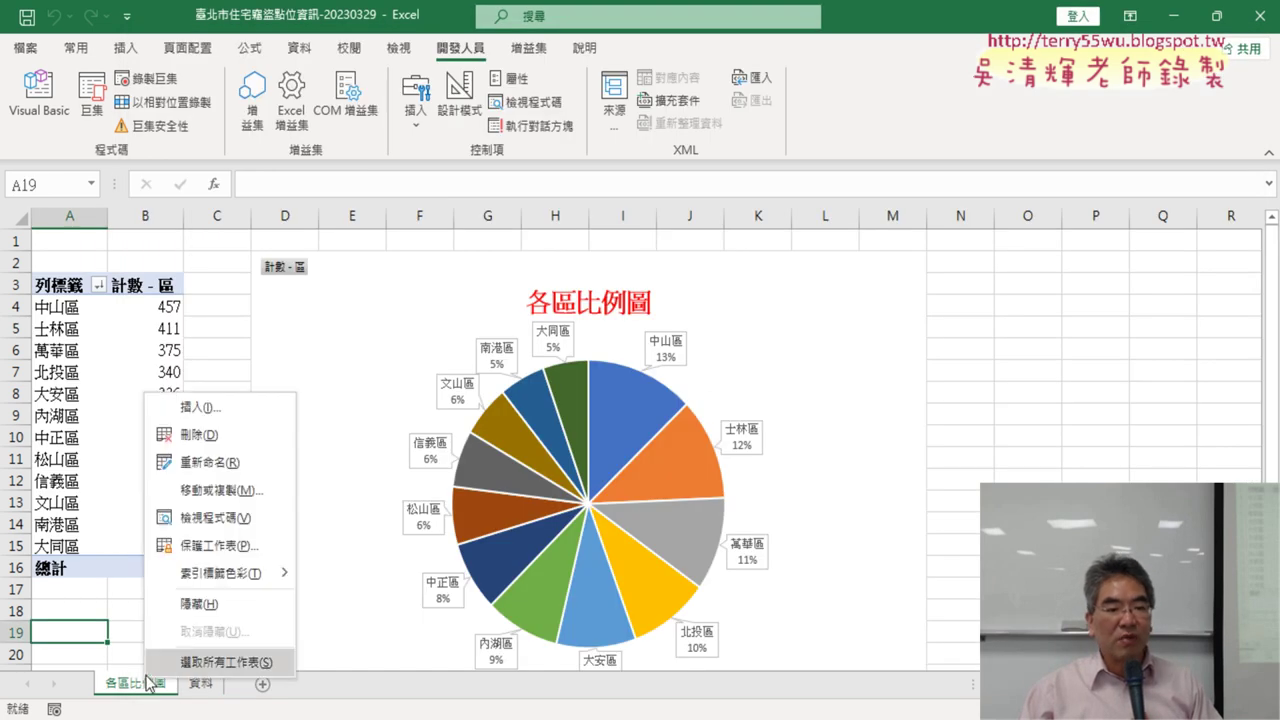
left_click(210, 436)
left_click(606, 424)
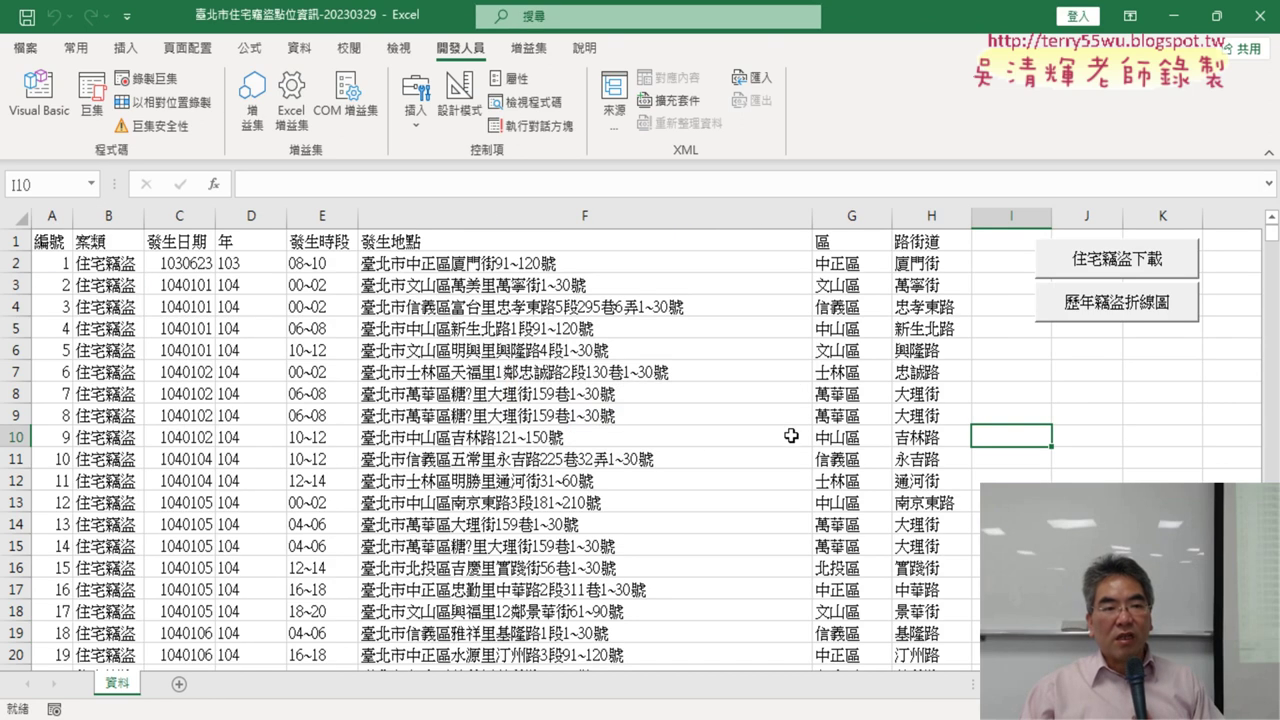
Look over the 各區比例圖 procedure in VBA again, then return to the worksheet.
left_click(40, 95)
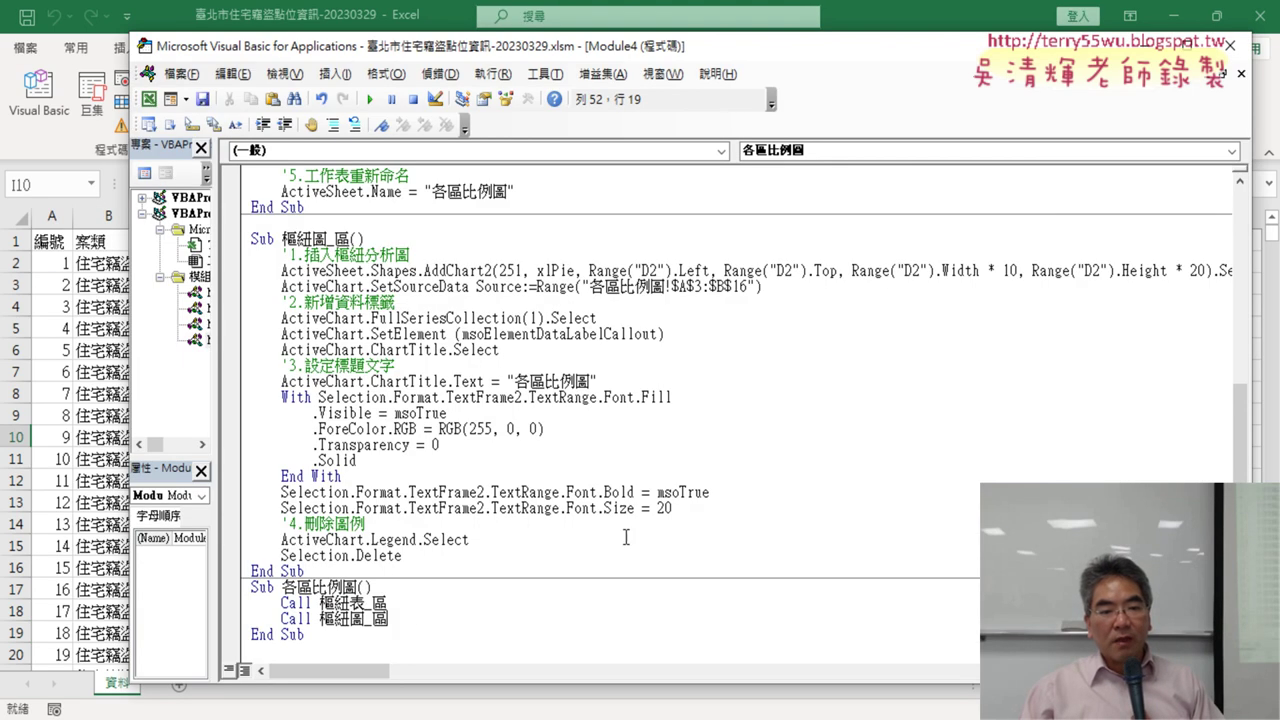
left_click_drag(406, 632, 249, 588)
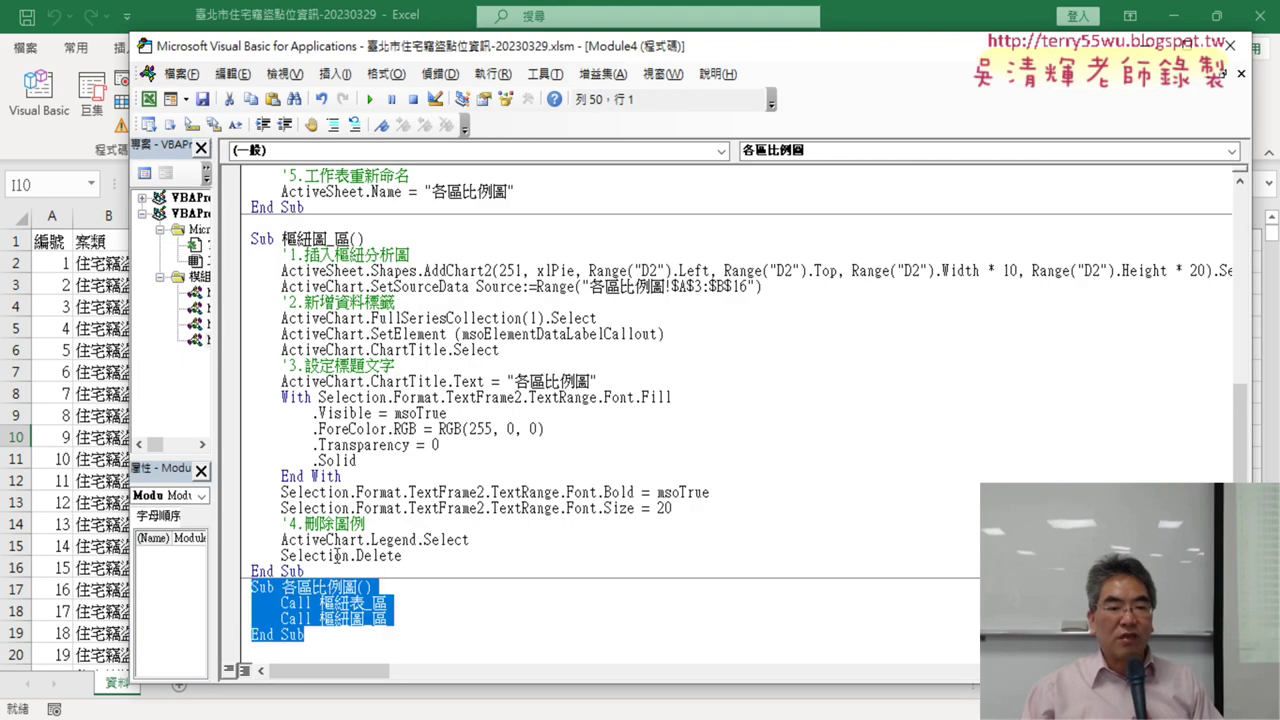
key("alt+F11")
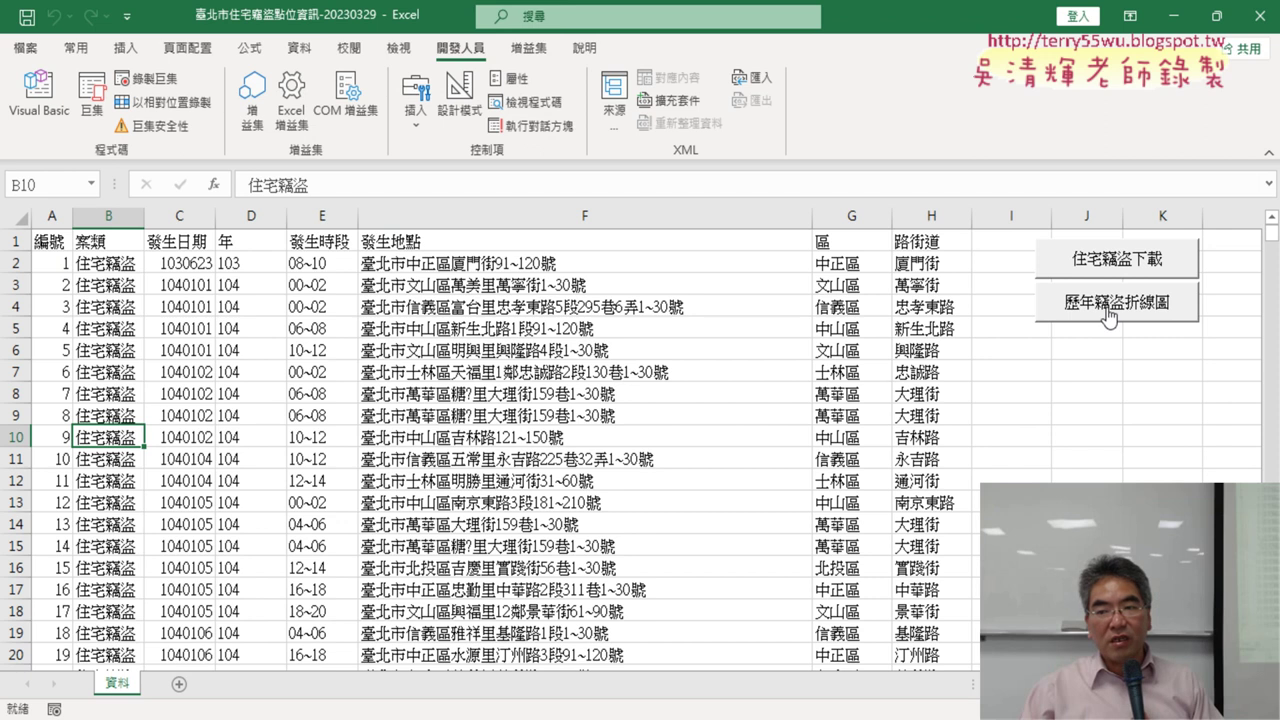
Copy the 歷年竊盜折線圖 button and paste the copy at cell I5.
right_click(1113, 316)
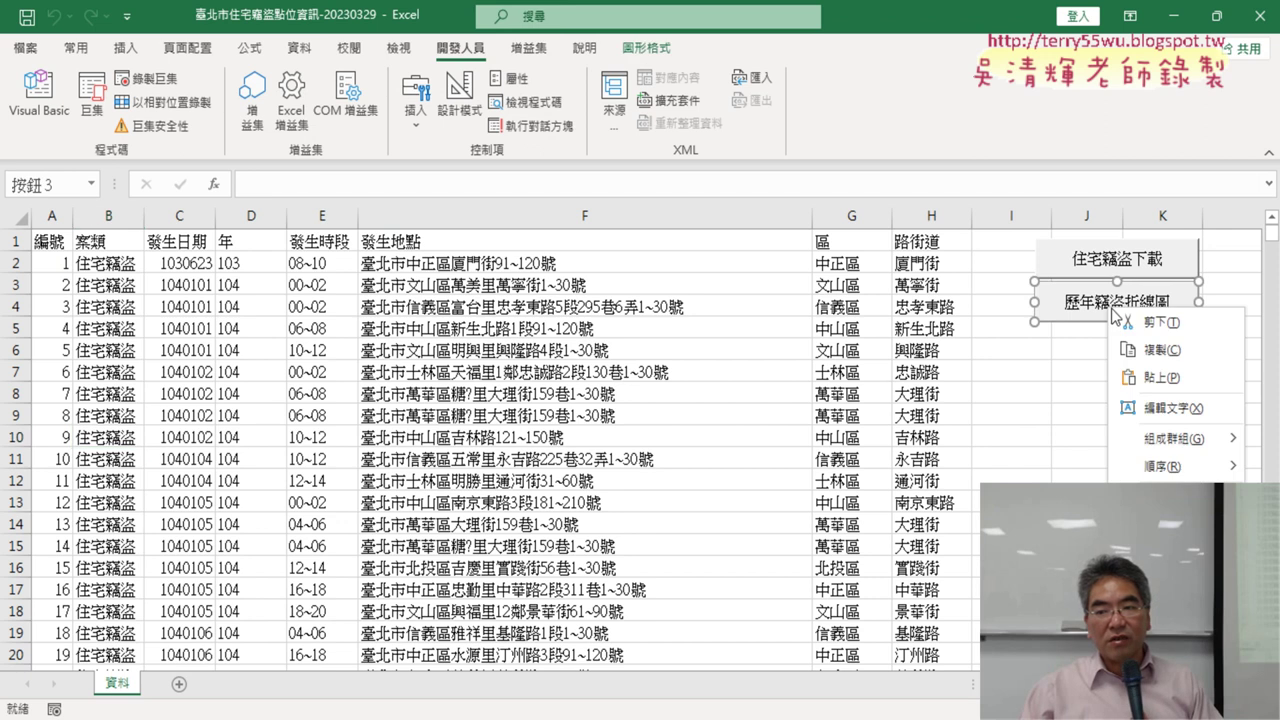
left_click(1156, 352)
left_click(1041, 333)
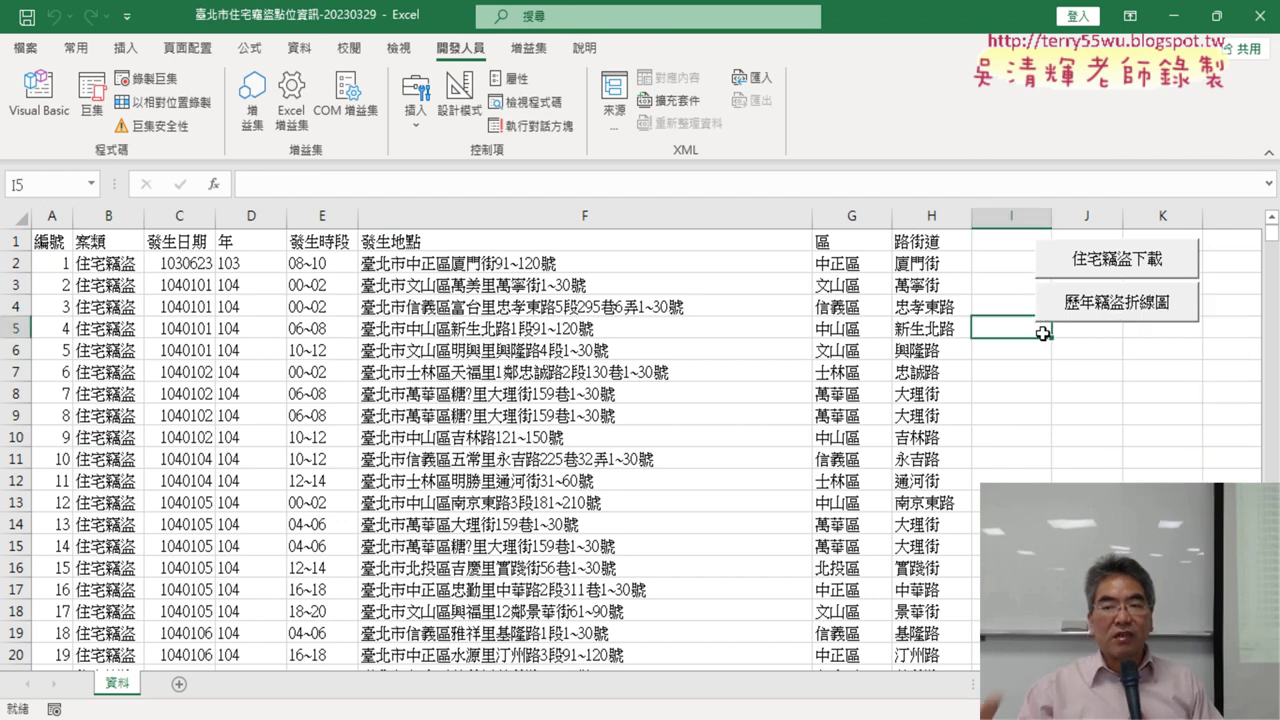
key("ctrl+v")
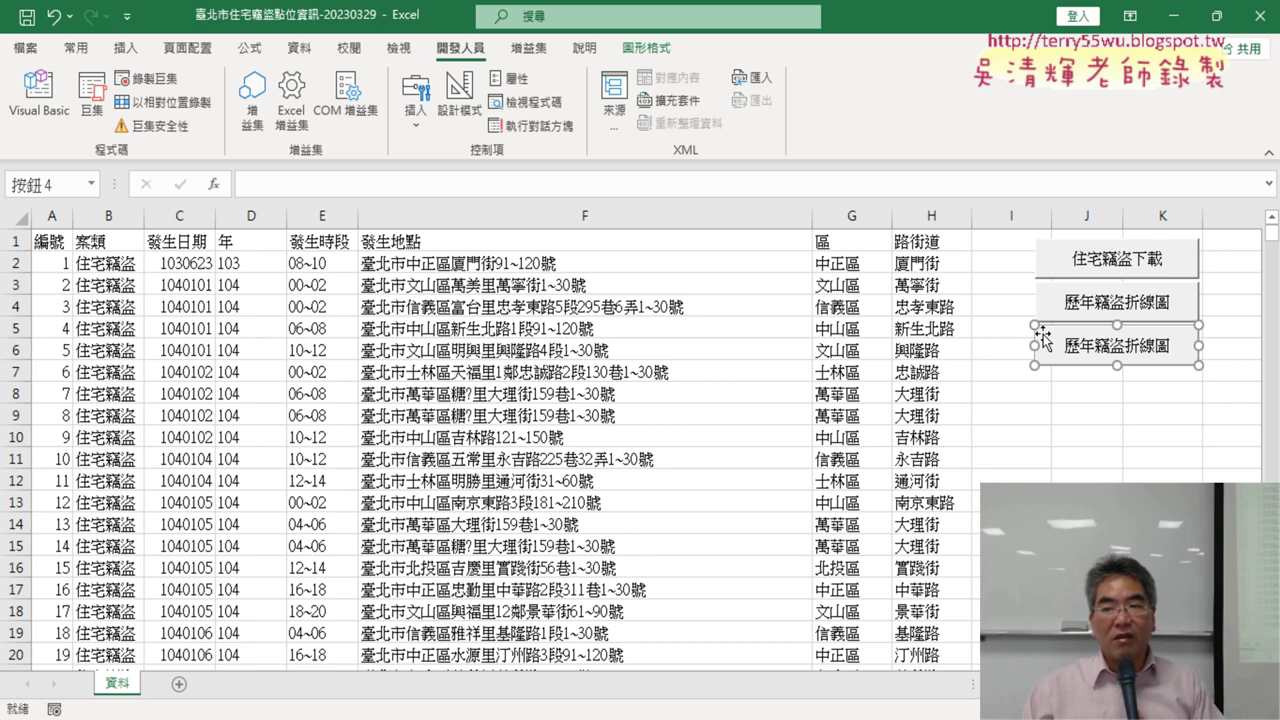
Assign the 各區比例圖 macro to the pasted button.
right_click(1081, 328)
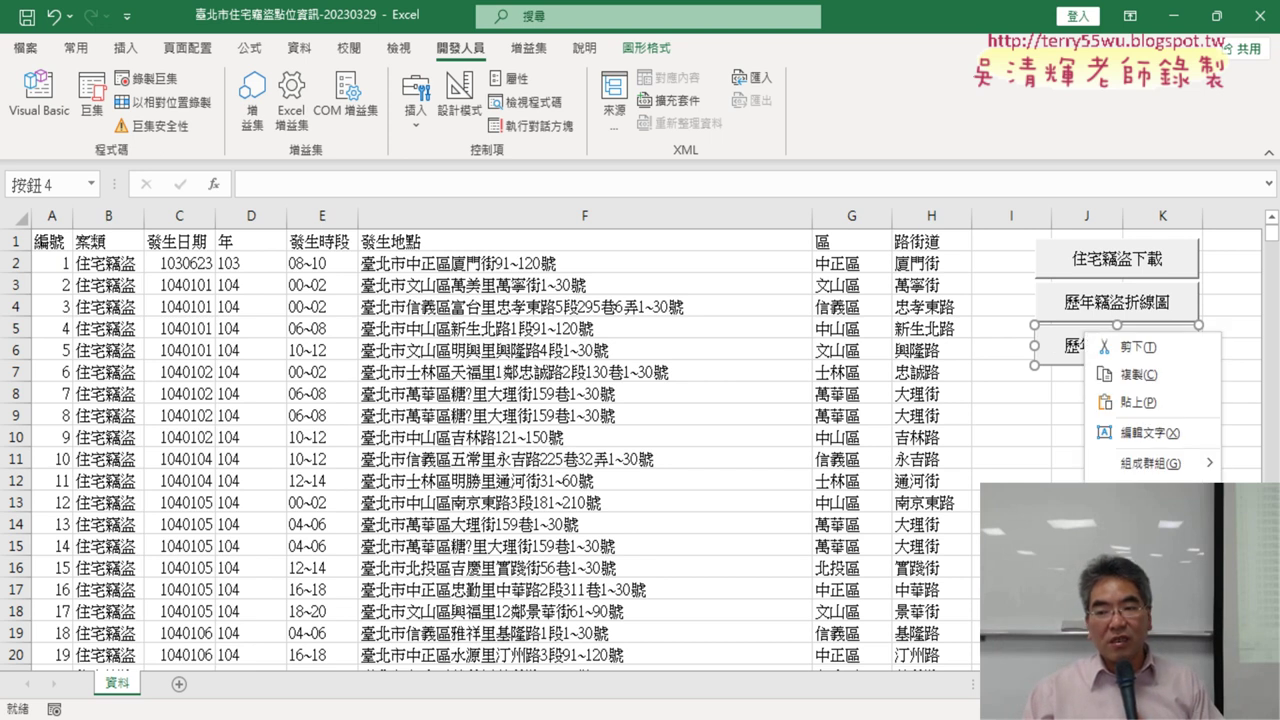
left_click(1140, 525)
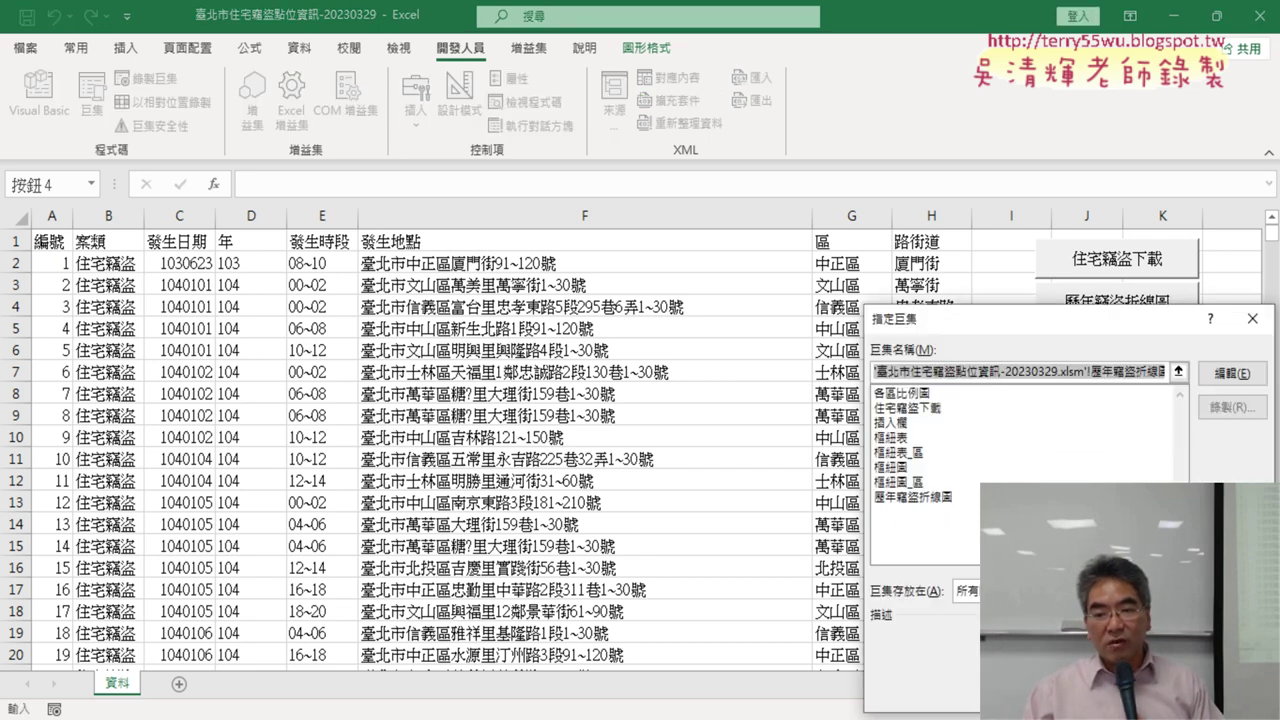
left_click(918, 394)
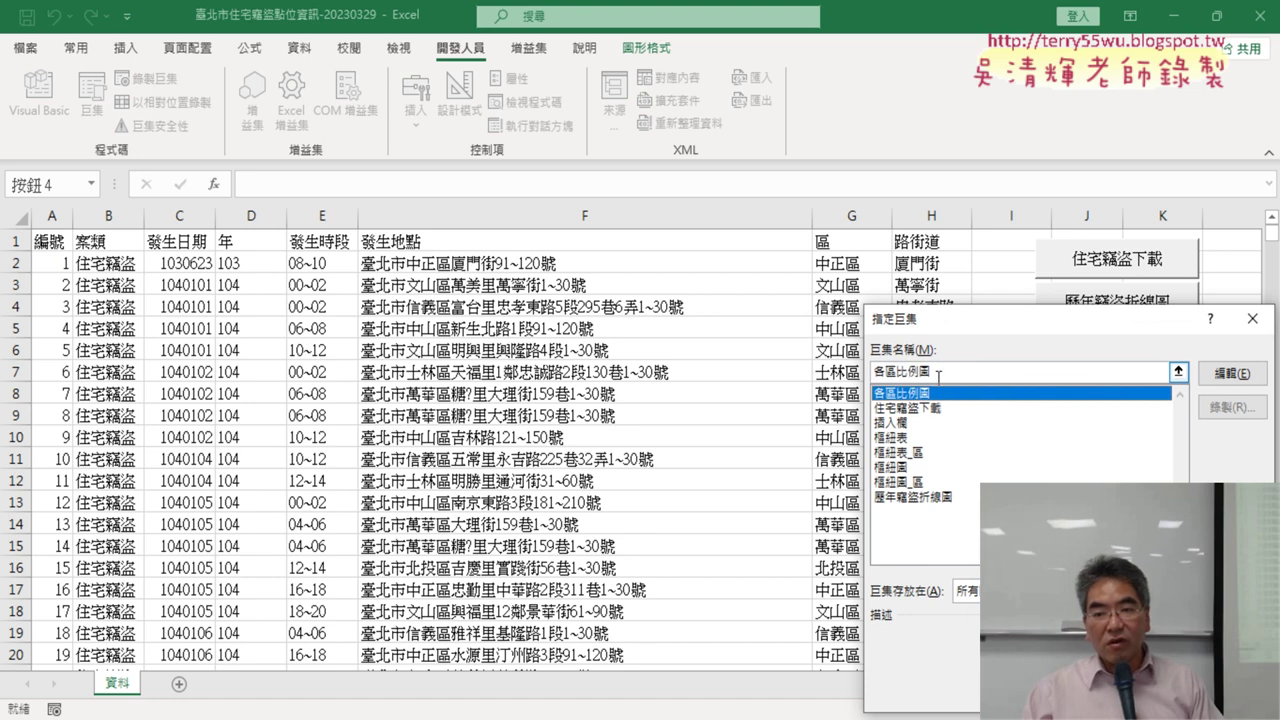
double_click(938, 374)
right_click(920, 368)
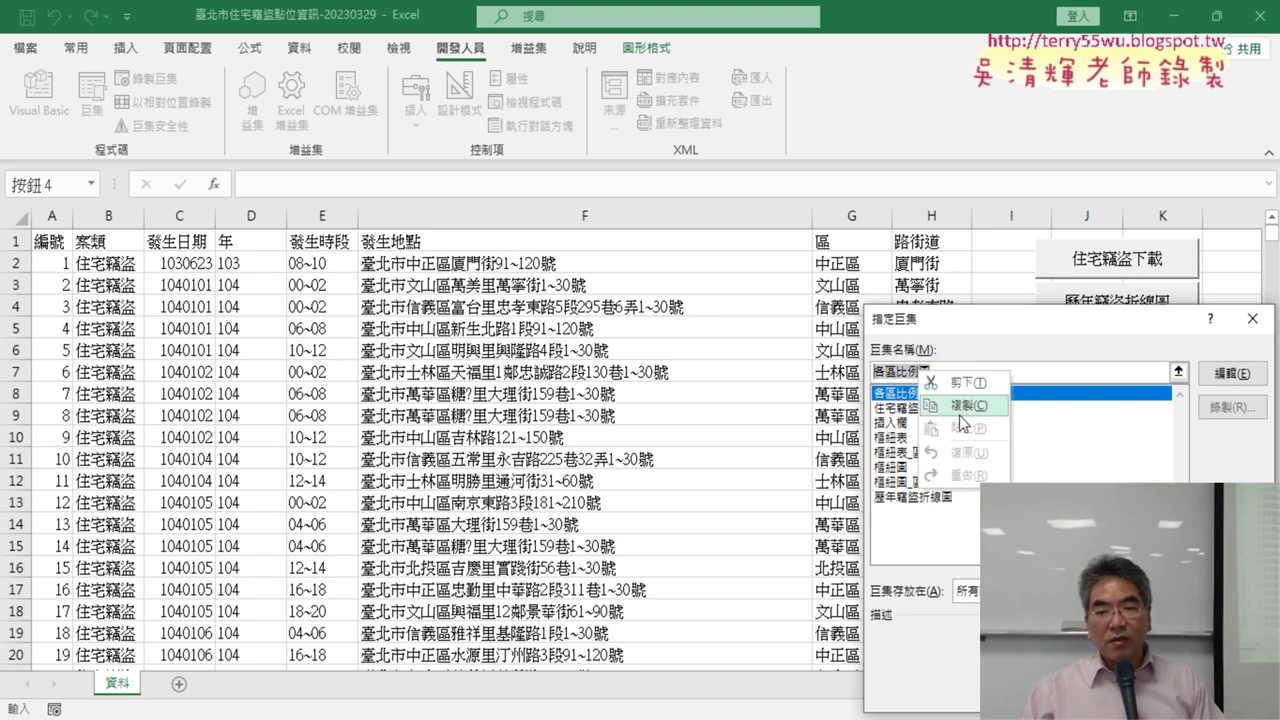
left_click(938, 393)
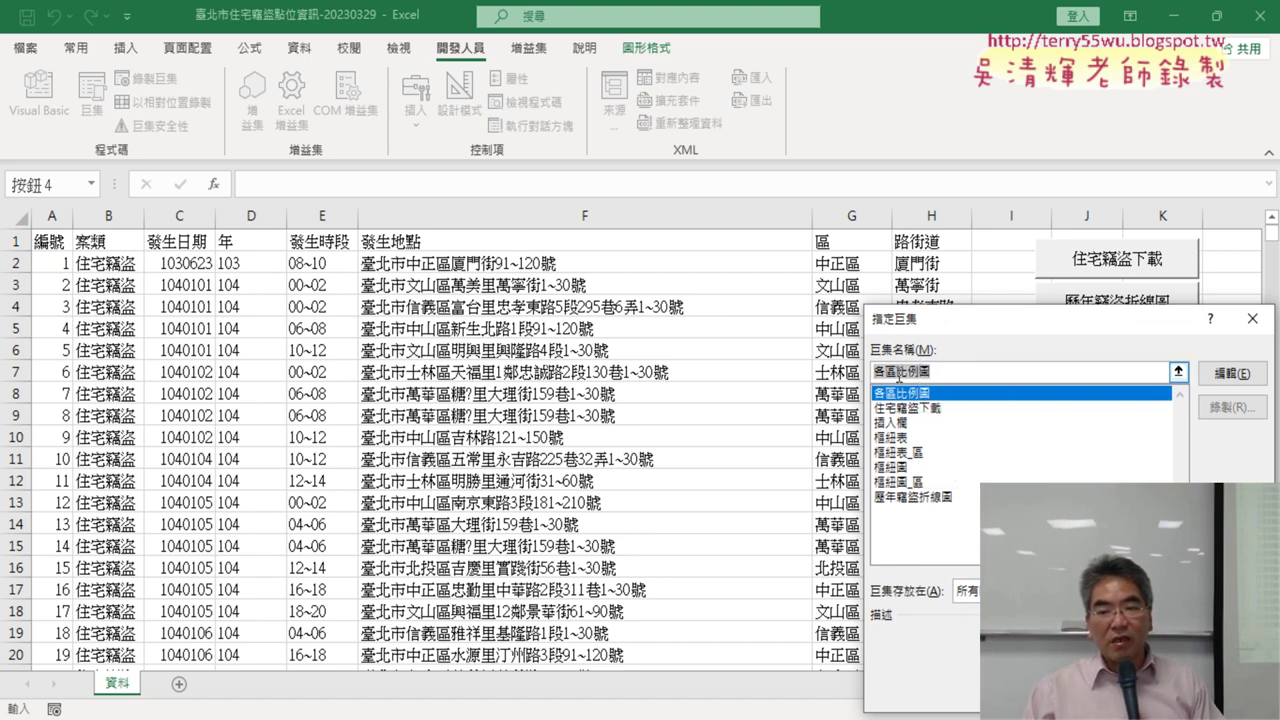
right_click(898, 374)
left_click(940, 408)
key("Return")
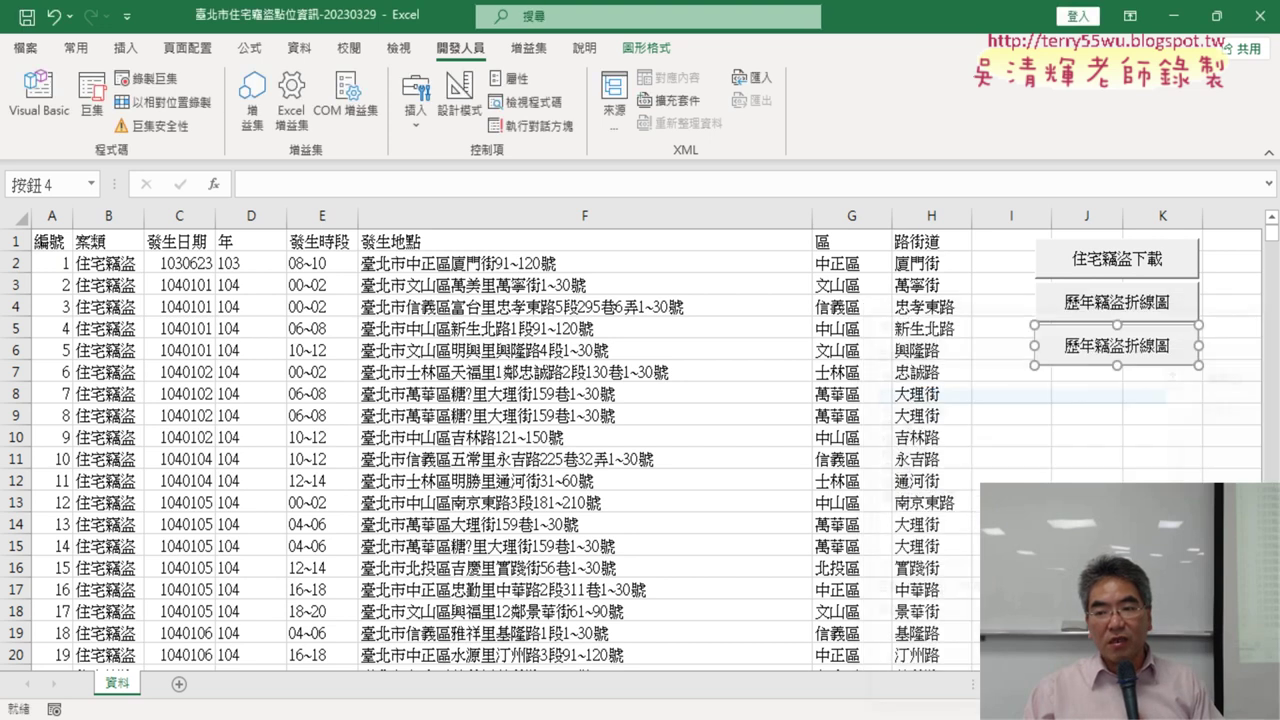
Change the pasted button's label to 各區比例圖.
left_click(1070, 352)
key("Delete")
key("Delete")
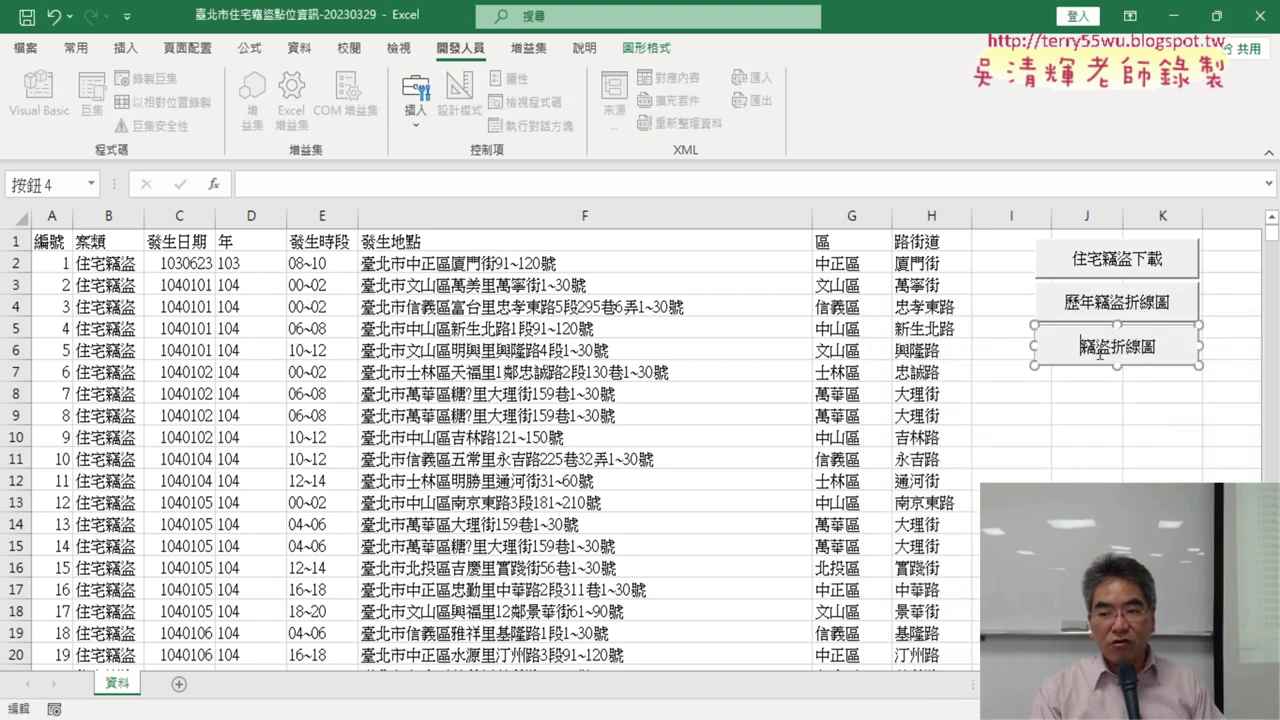
key("Delete")
key("Delete")
key("Delete")
type("各區比例圖")
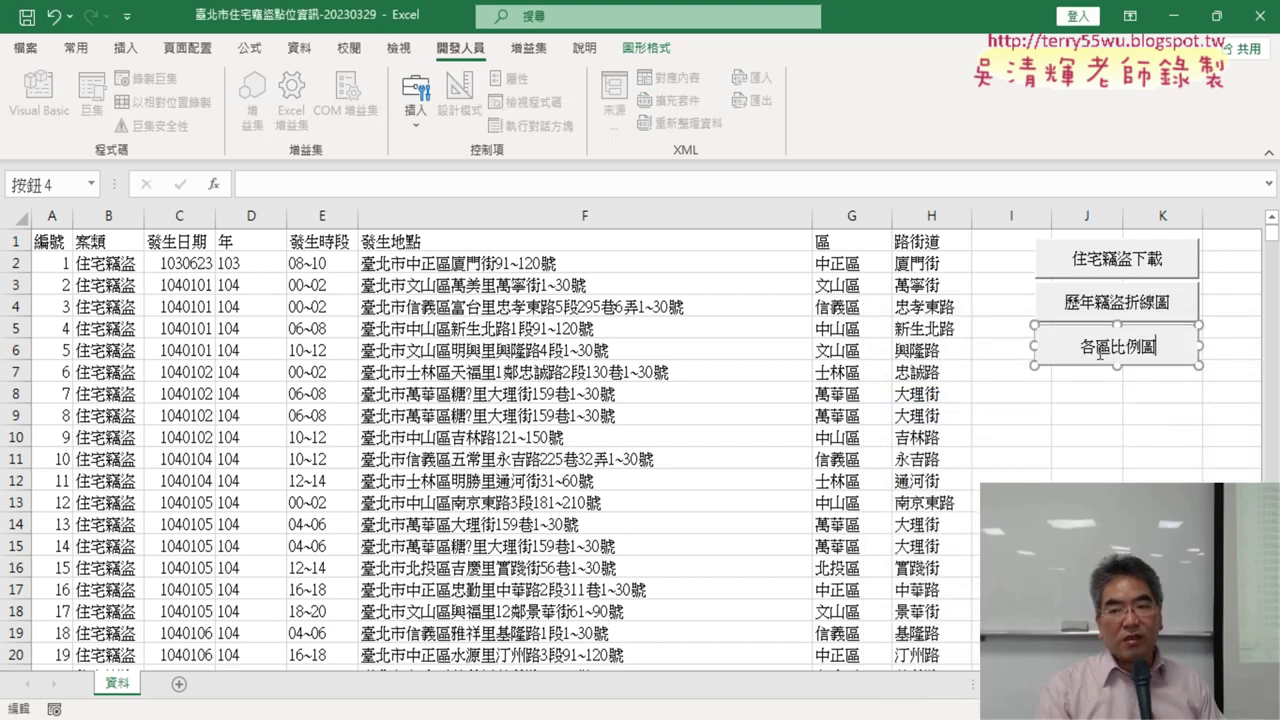
left_click(1124, 450)
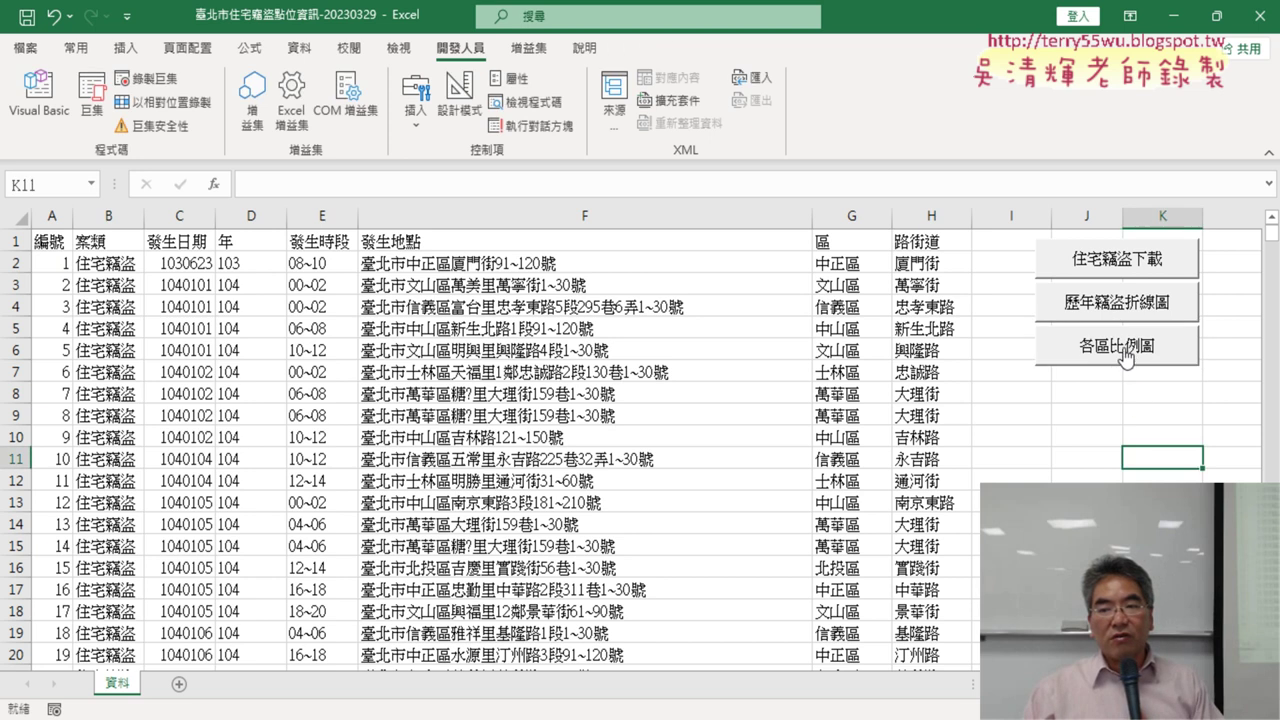
left_click(1126, 355)
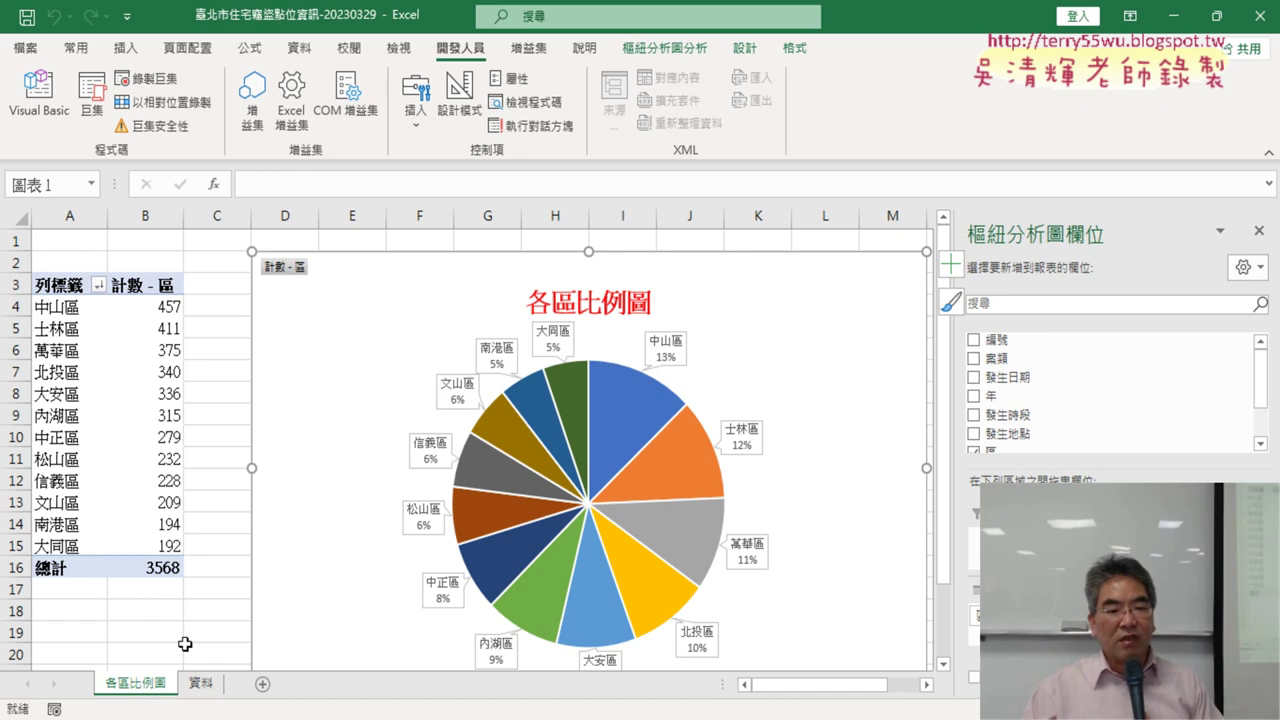
right_click(155, 693)
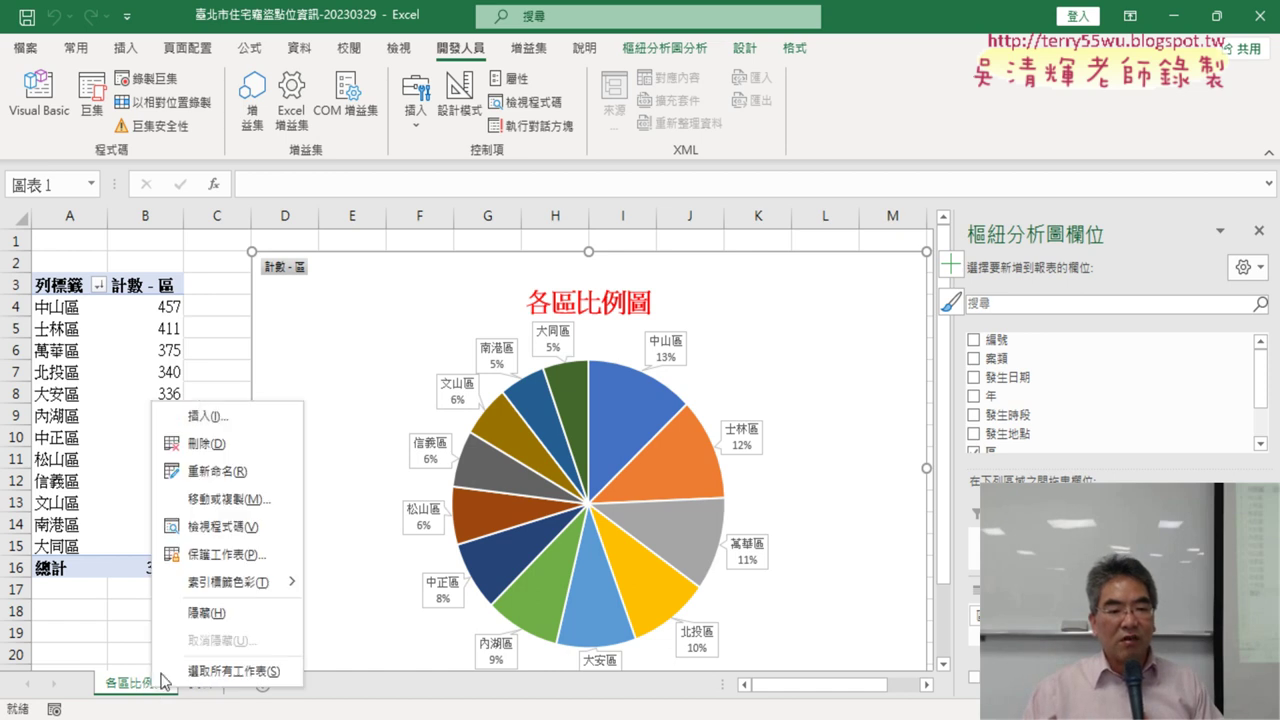
left_click(220, 447)
left_click(598, 420)
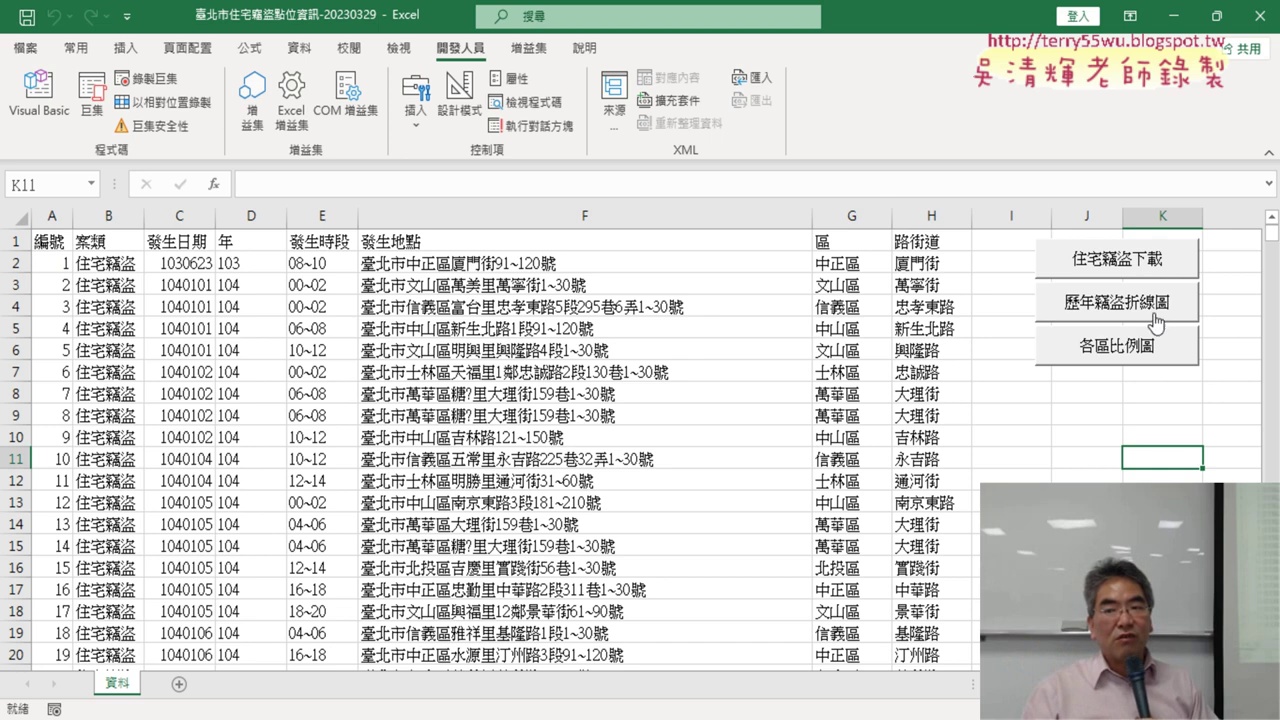
Use the buttons to build the 歷年竊盜折線圖 sheet, then the 各區比例圖 sheet from 資料.
left_click(1117, 305)
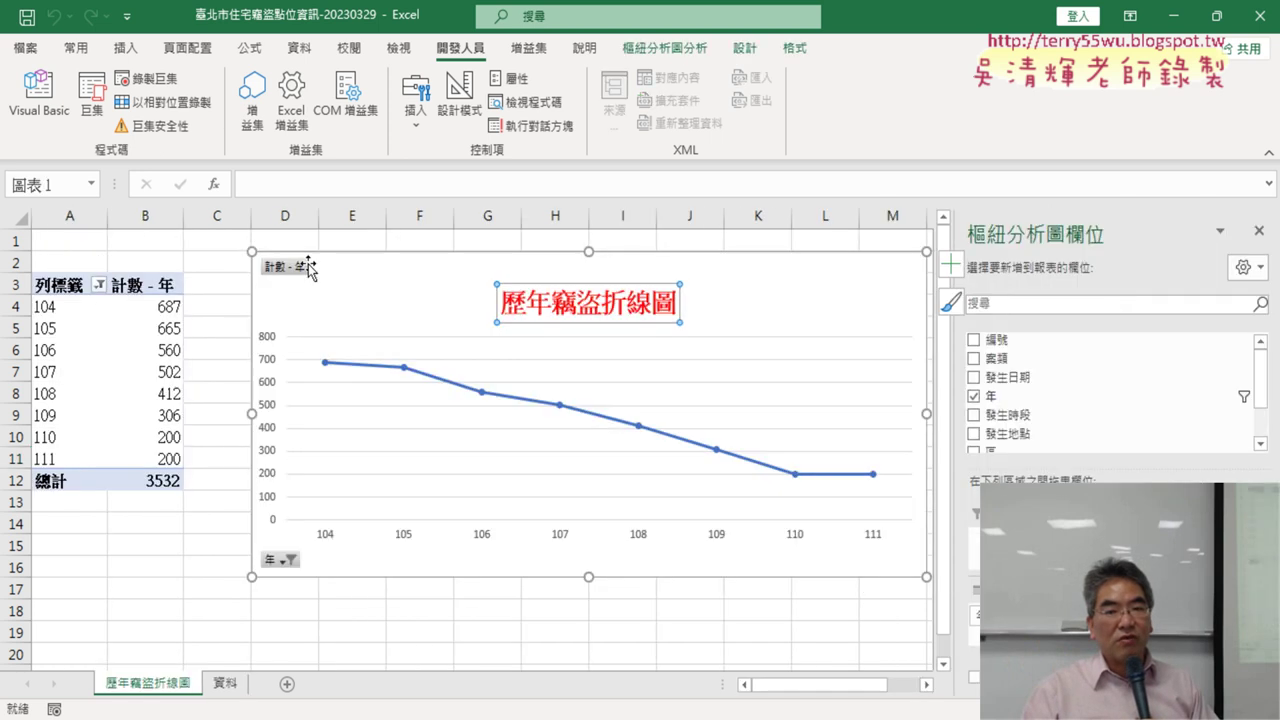
left_click(238, 685)
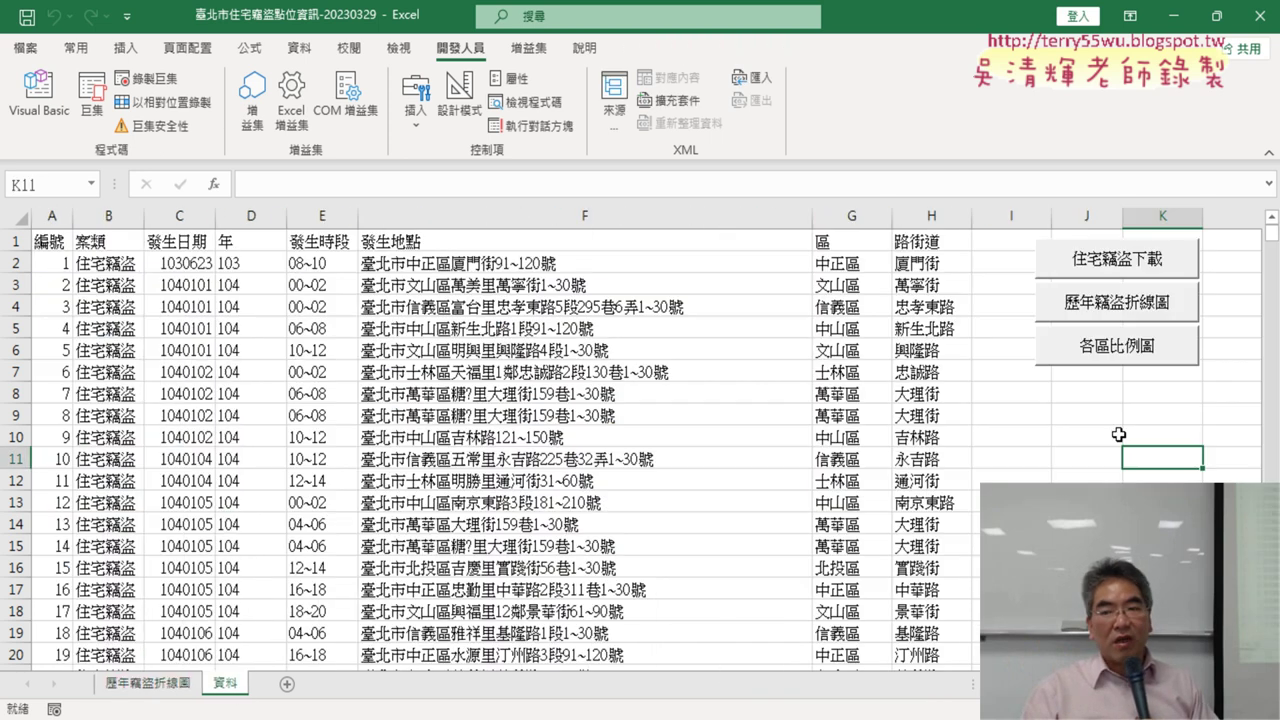
left_click(1146, 358)
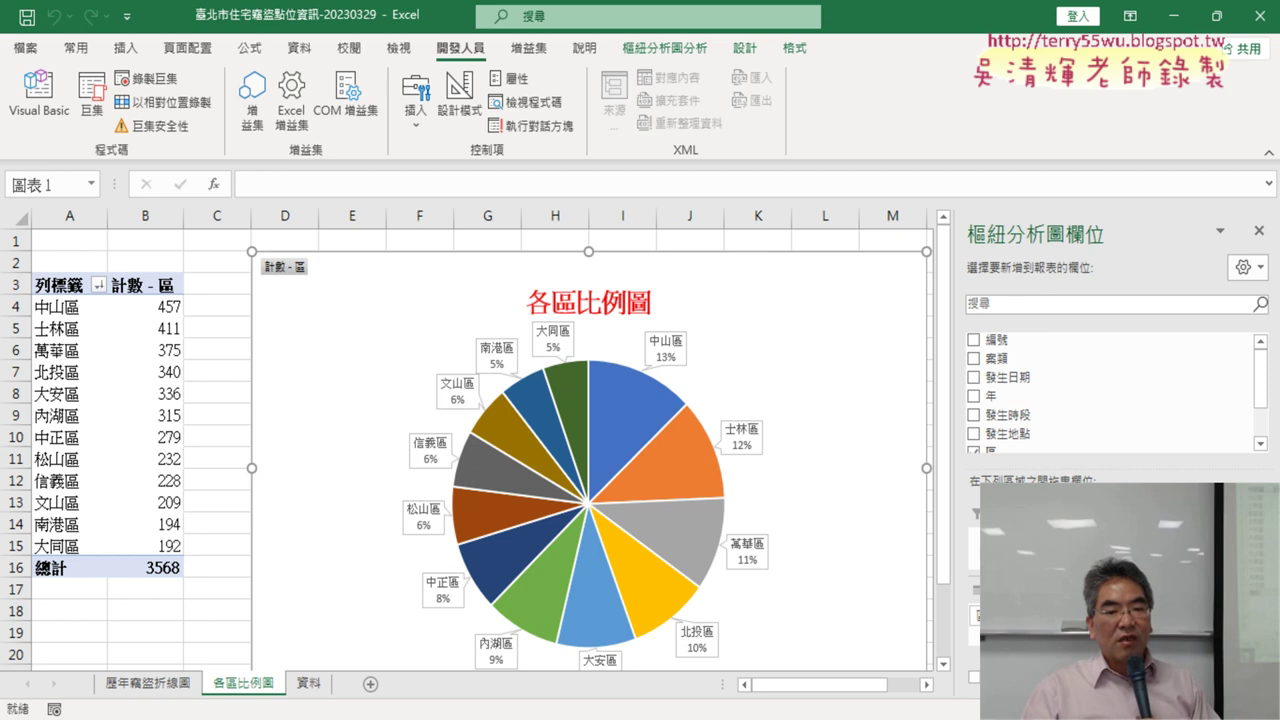
Switch to the Google Docs notes, jump to the top, and scroll toward the five-button practice section.
mouse_move(568, 715)
left_click(576, 686)
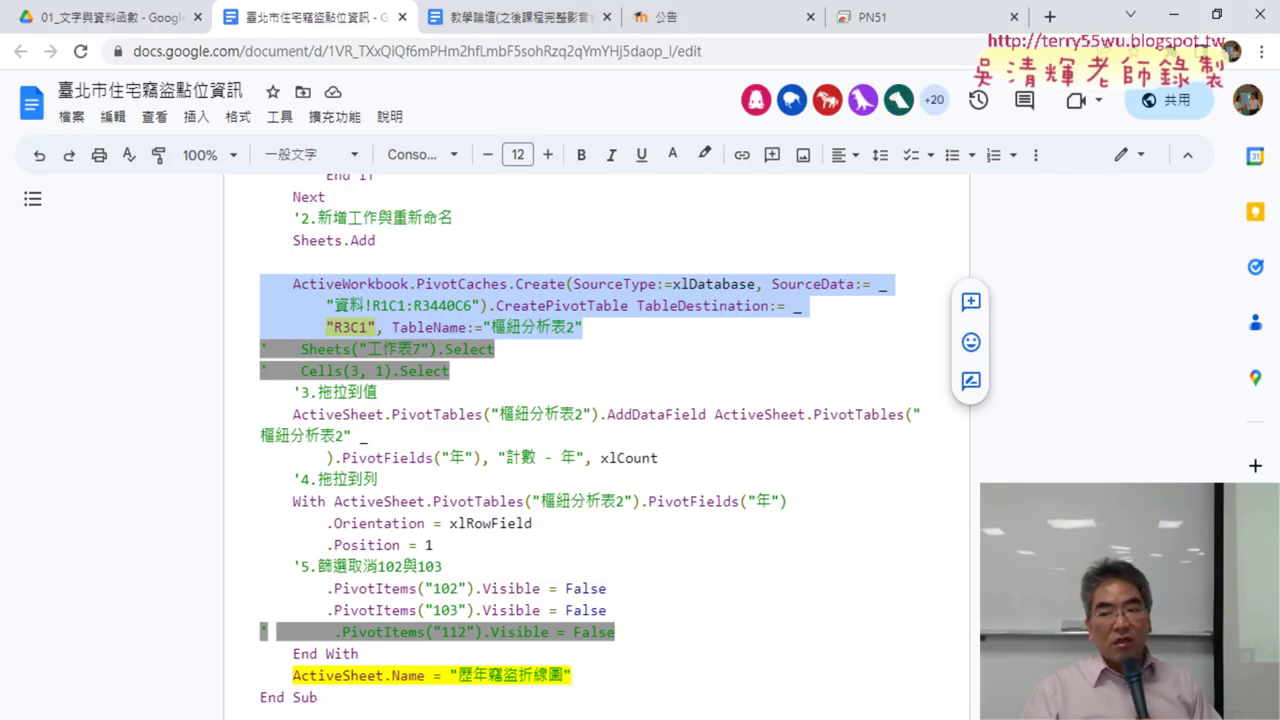
key("ctrl+Home")
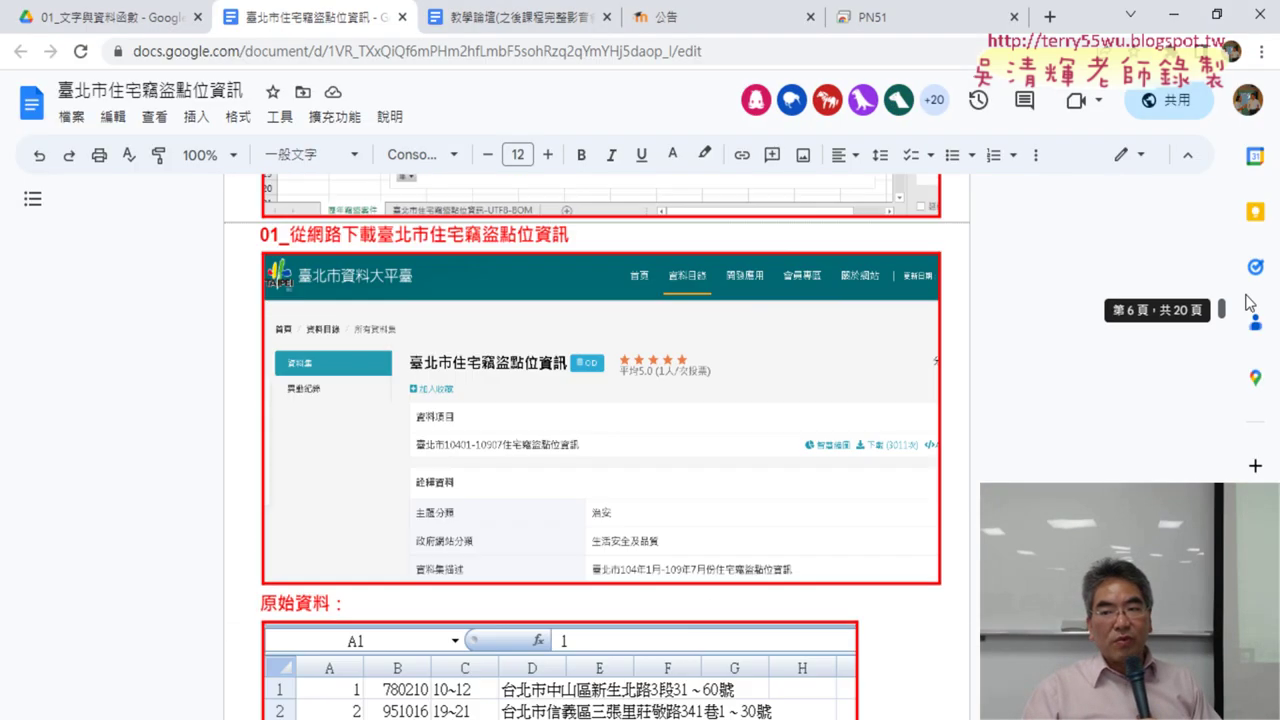
scroll(733, 460, "down", 5)
scroll(733, 460, "down", 1)
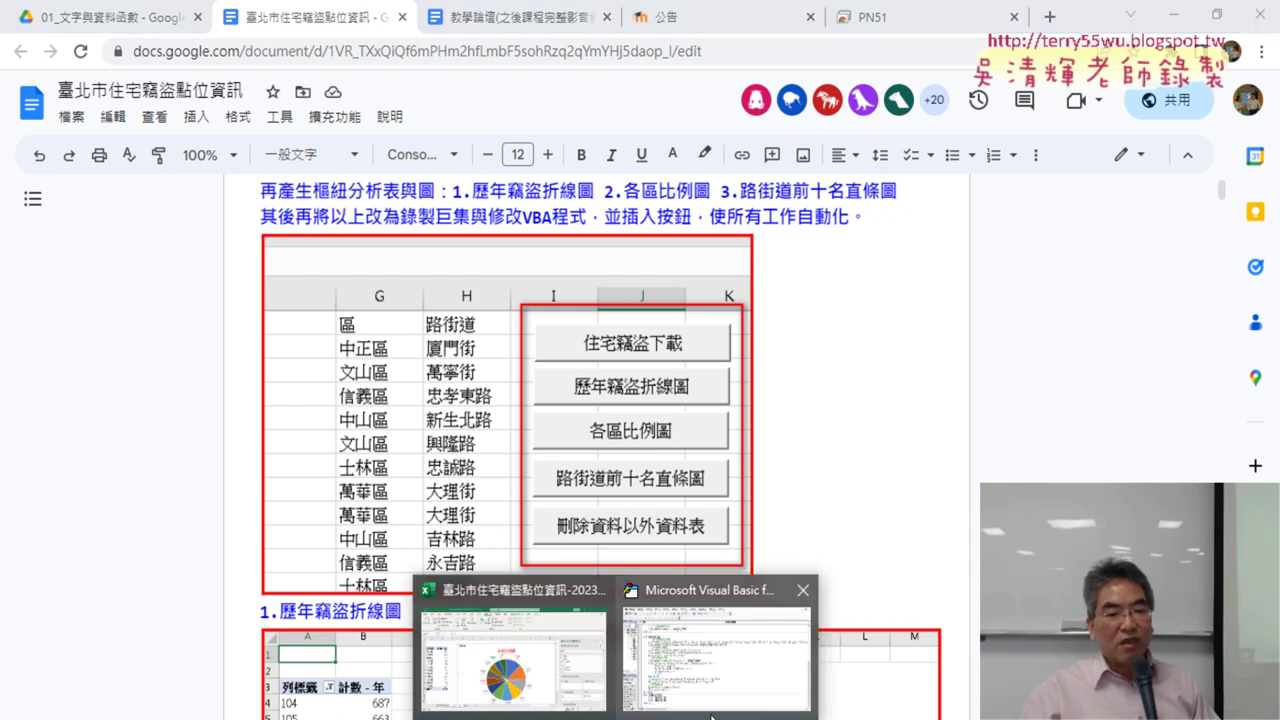
Flip between the 歷年竊盜折線圖 and 各區比例圖 sheets, ending on the deselected pie chart.
left_click(590, 662)
left_click(135, 684)
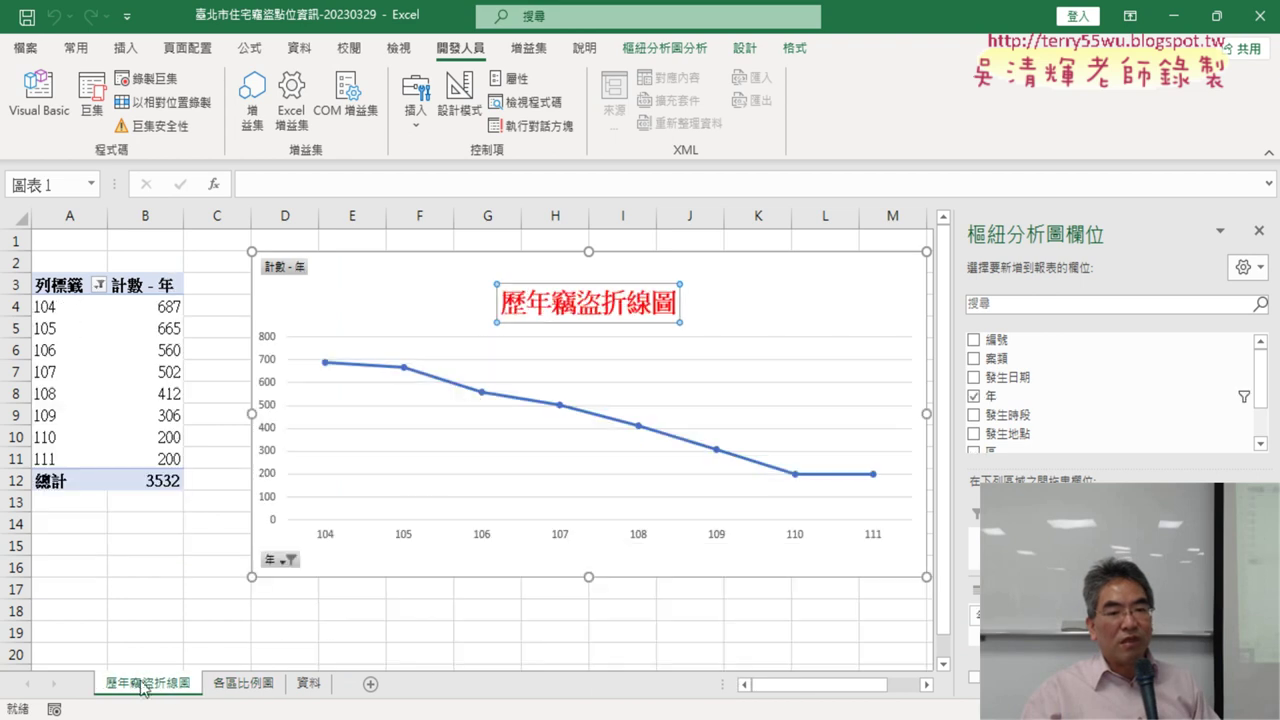
left_click(240, 683)
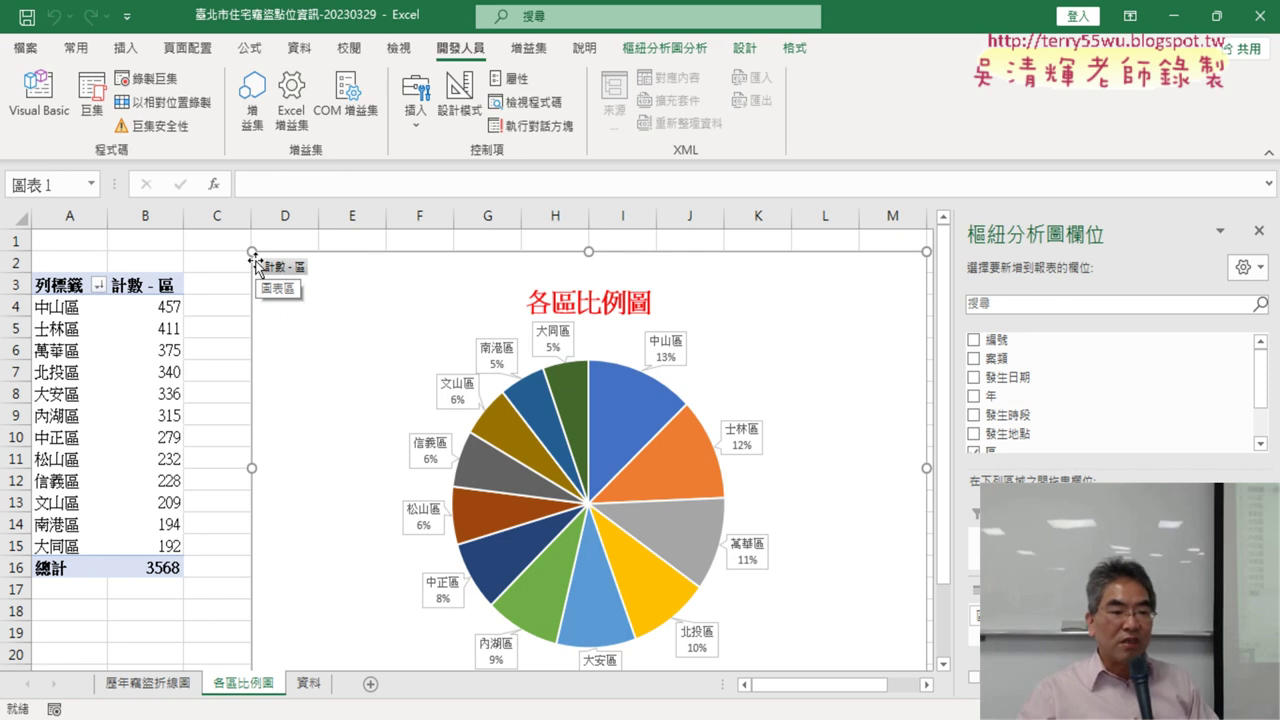
left_click(158, 683)
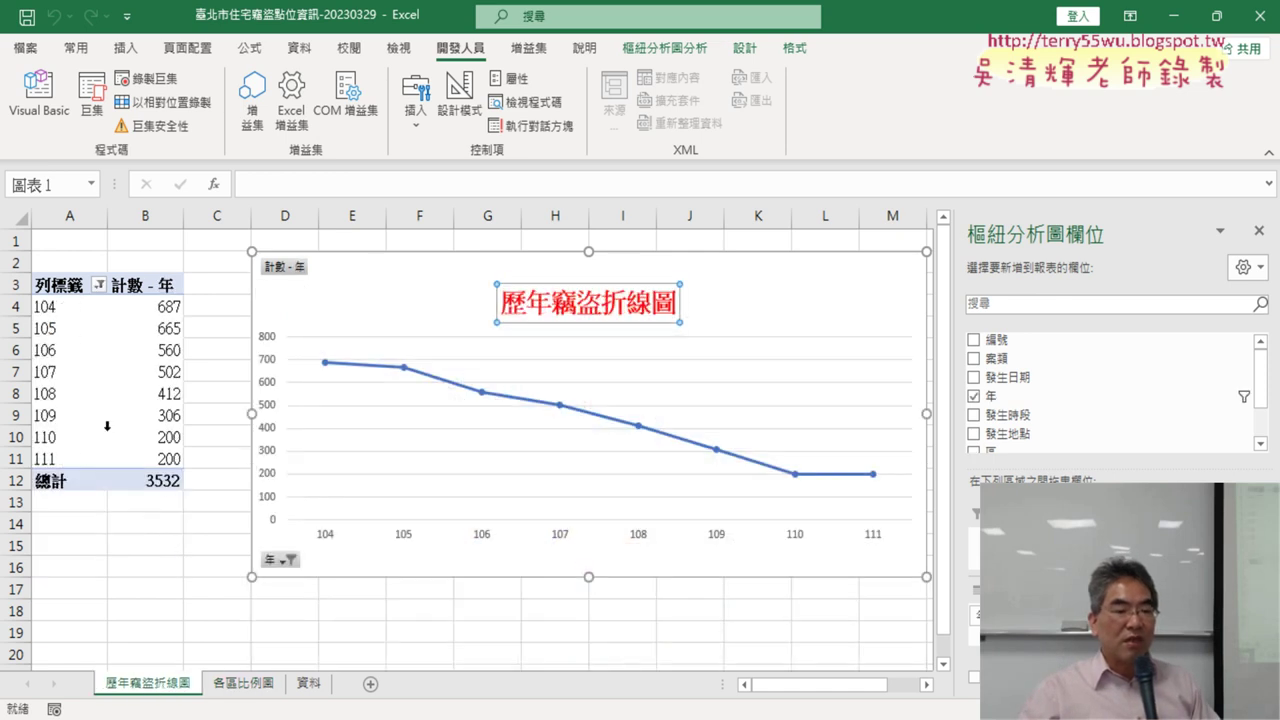
left_click(256, 686)
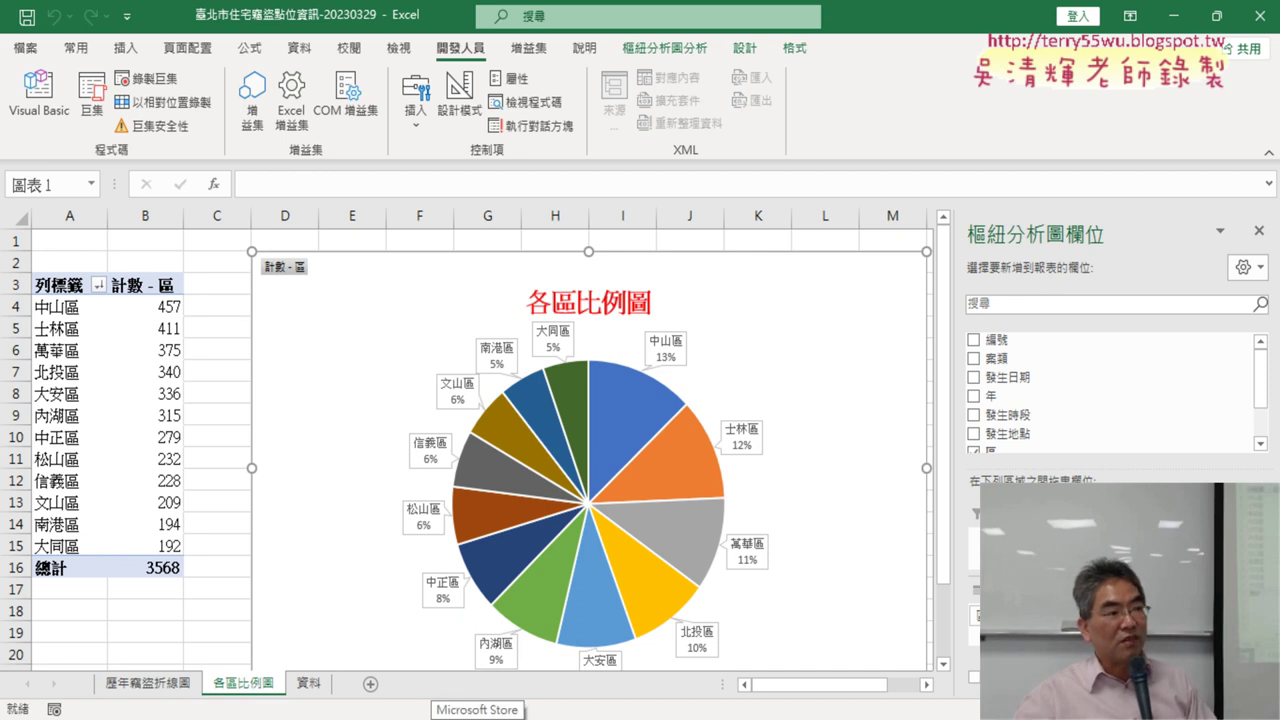
mouse_move(430, 718)
left_click(190, 636)
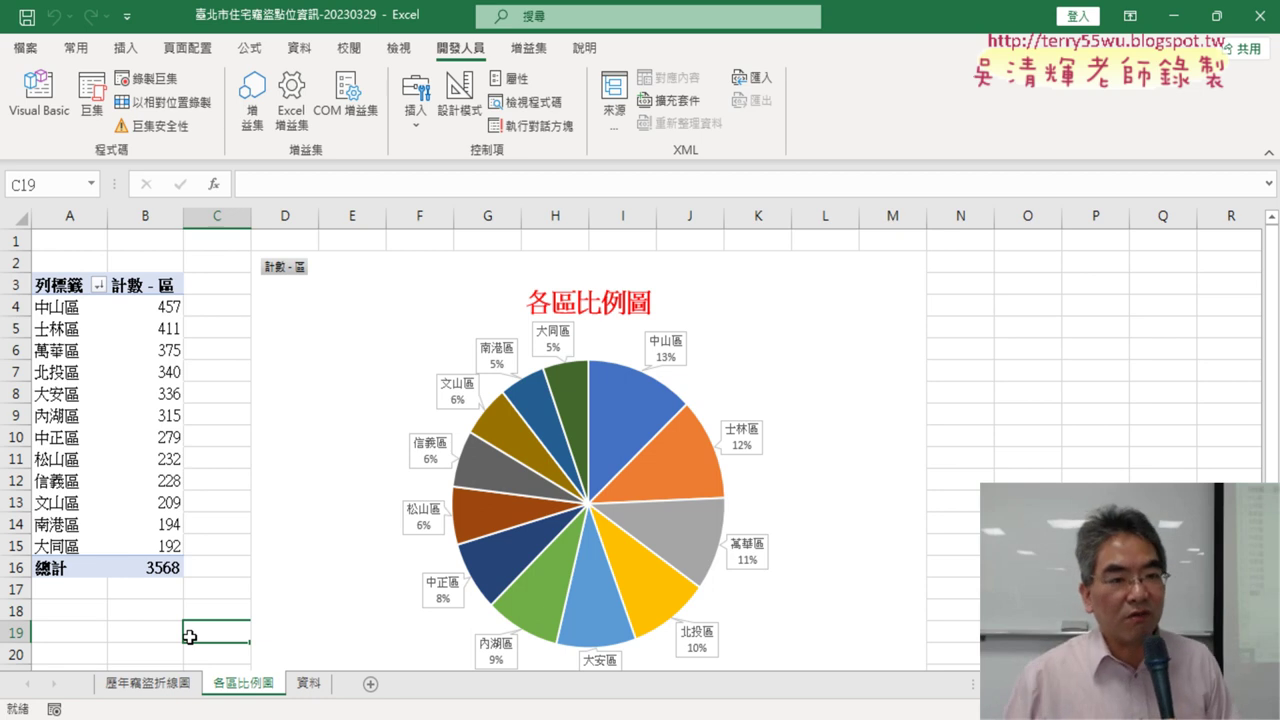
Launch the VBA editor with the Developer tab's Visual Basic button.
left_click(46, 112)
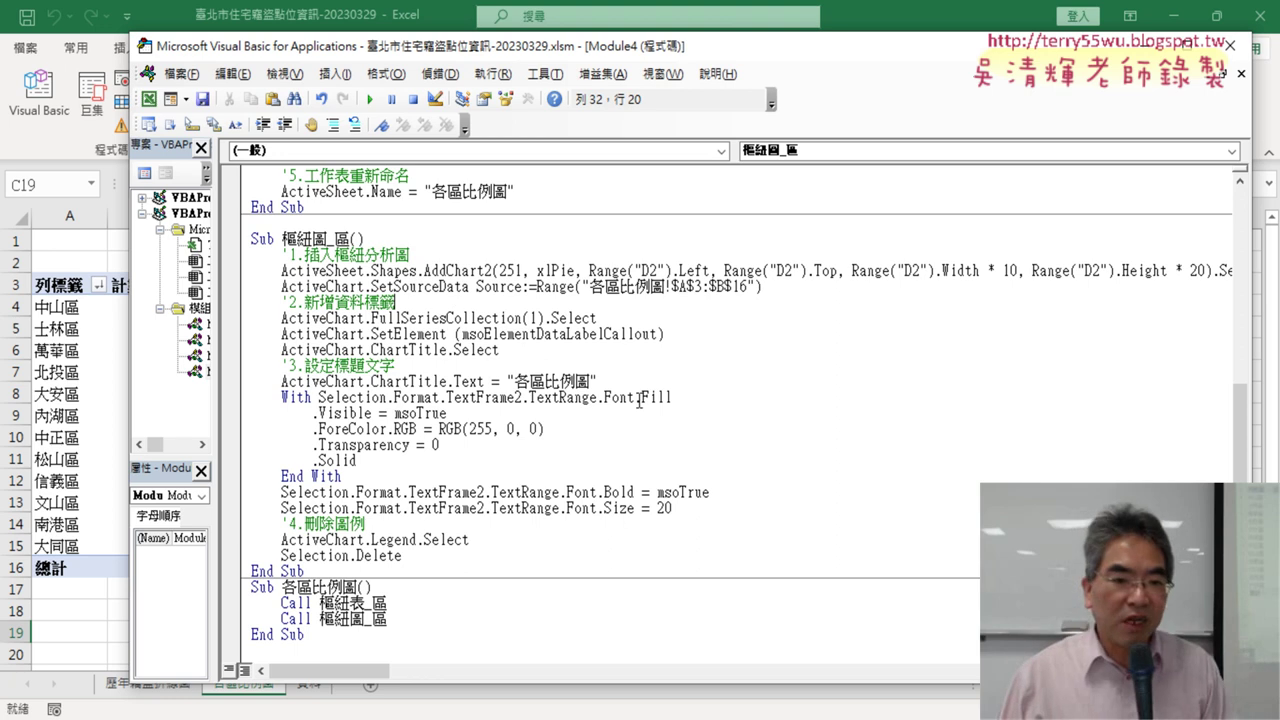
Scroll through Module4 to review Sub 樞紐圖_區 and Sub 各區比例圖.
scroll(640, 405, "up", 1)
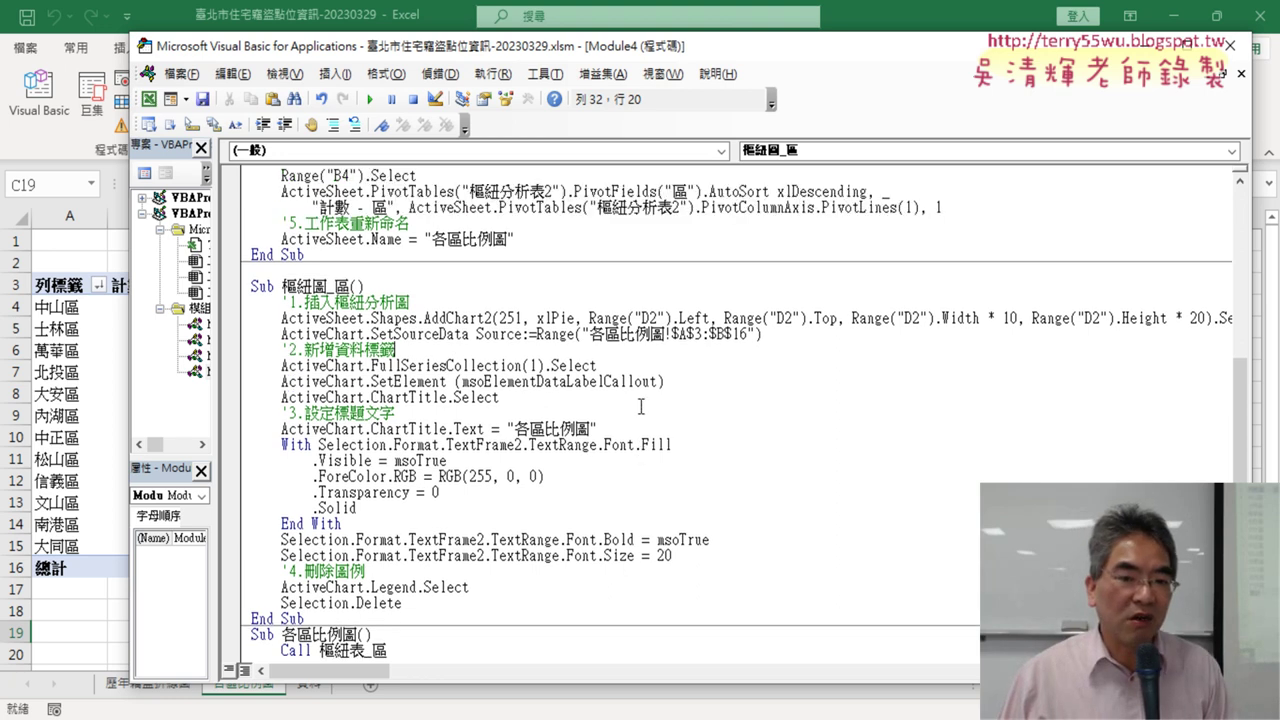
scroll(640, 405, "up", 1)
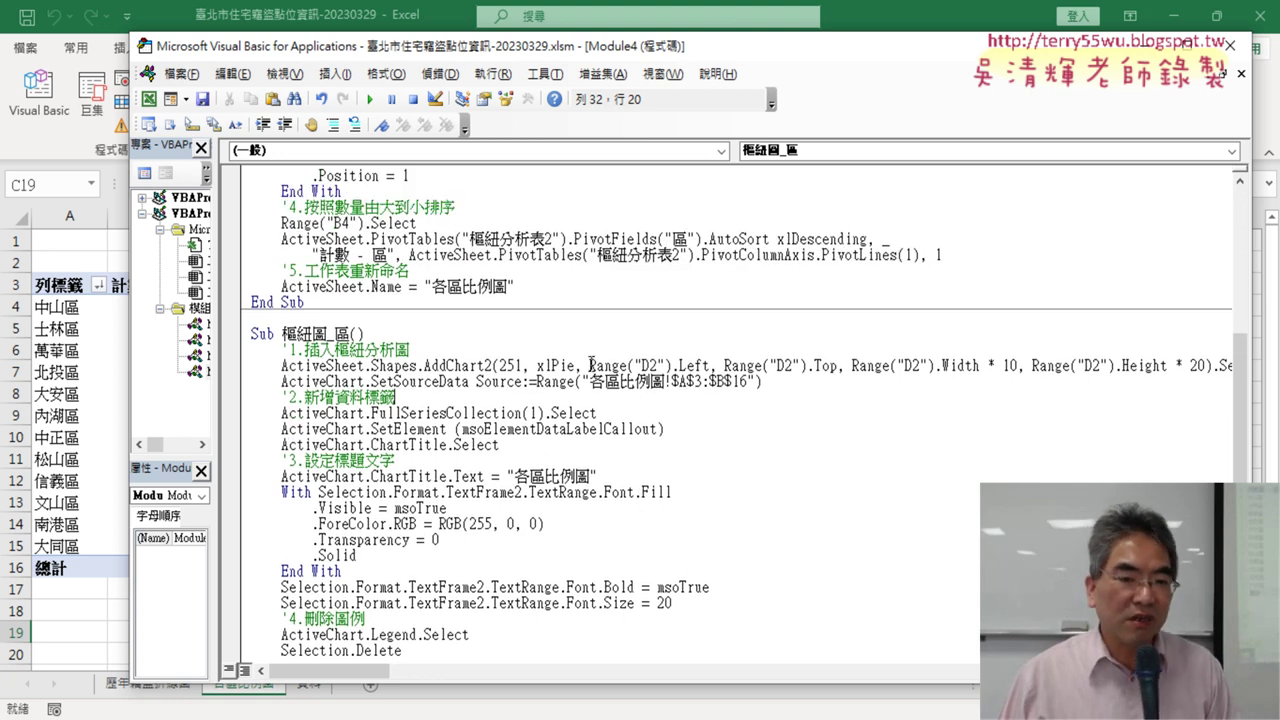
scroll(586, 395, "down", 2)
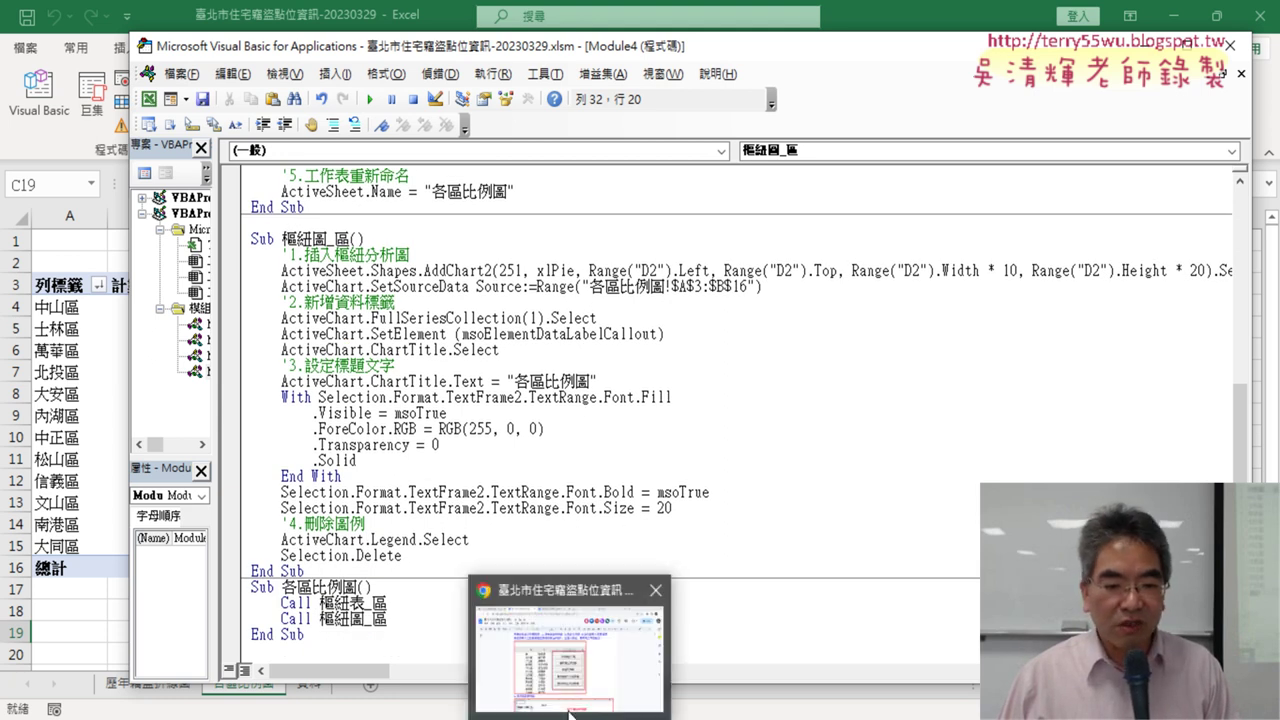
Bring the Google Docs notes forward and scroll through the macro listings to the burglary-location map.
left_click(570, 712)
left_click_drag(1226, 205, 1196, 418)
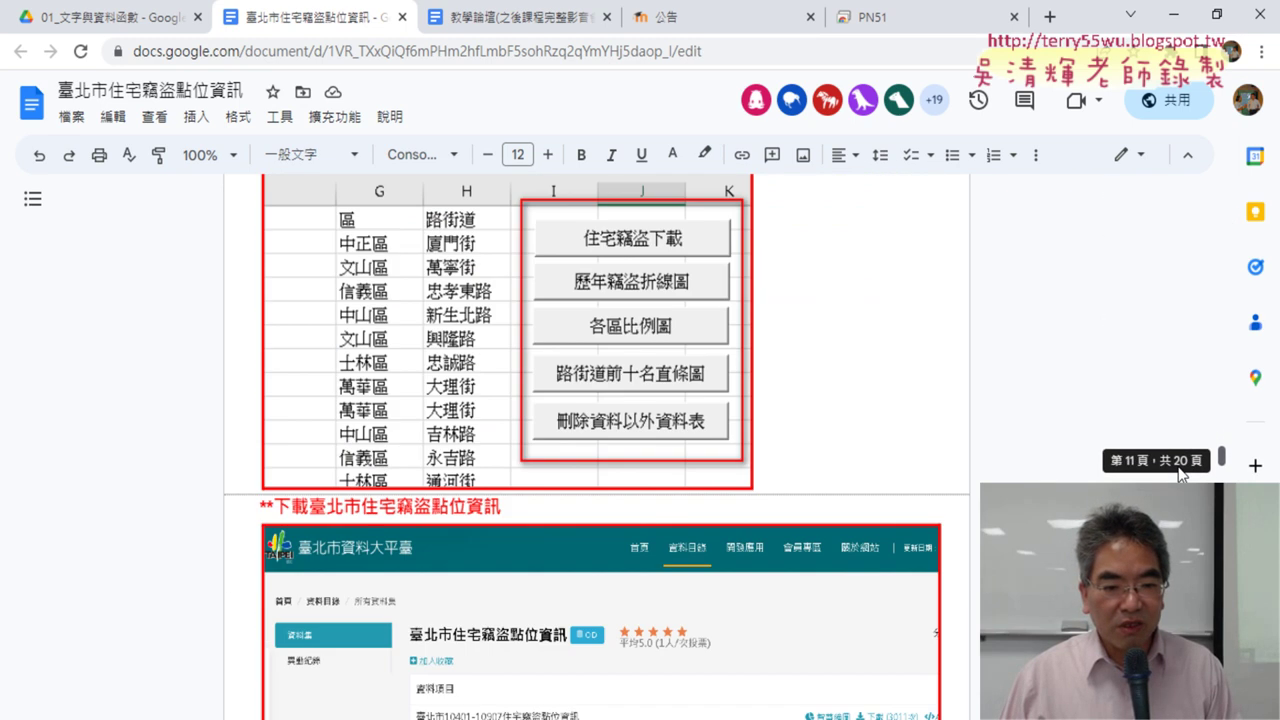
left_click_drag(1196, 418, 1210, 470)
scroll(596, 445, "down", 4)
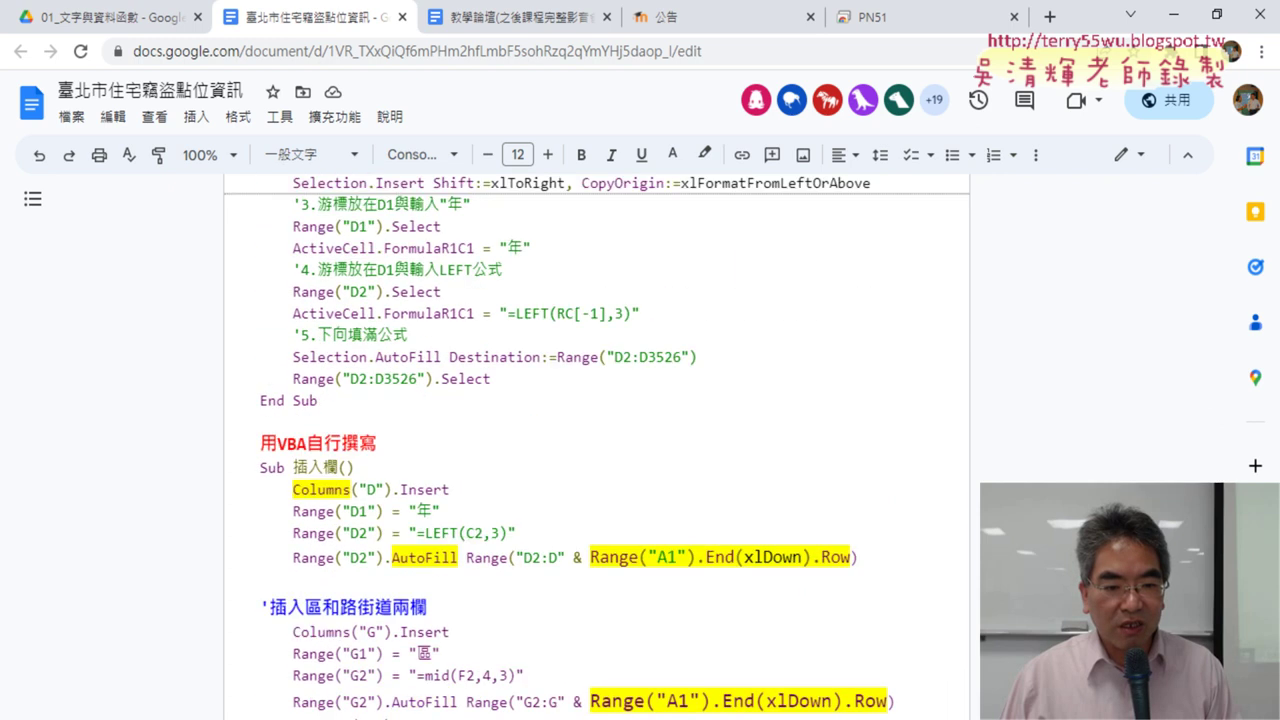
scroll(596, 445, "down", 2)
scroll(596, 445, "down", 3)
scroll(596, 445, "down", 3)
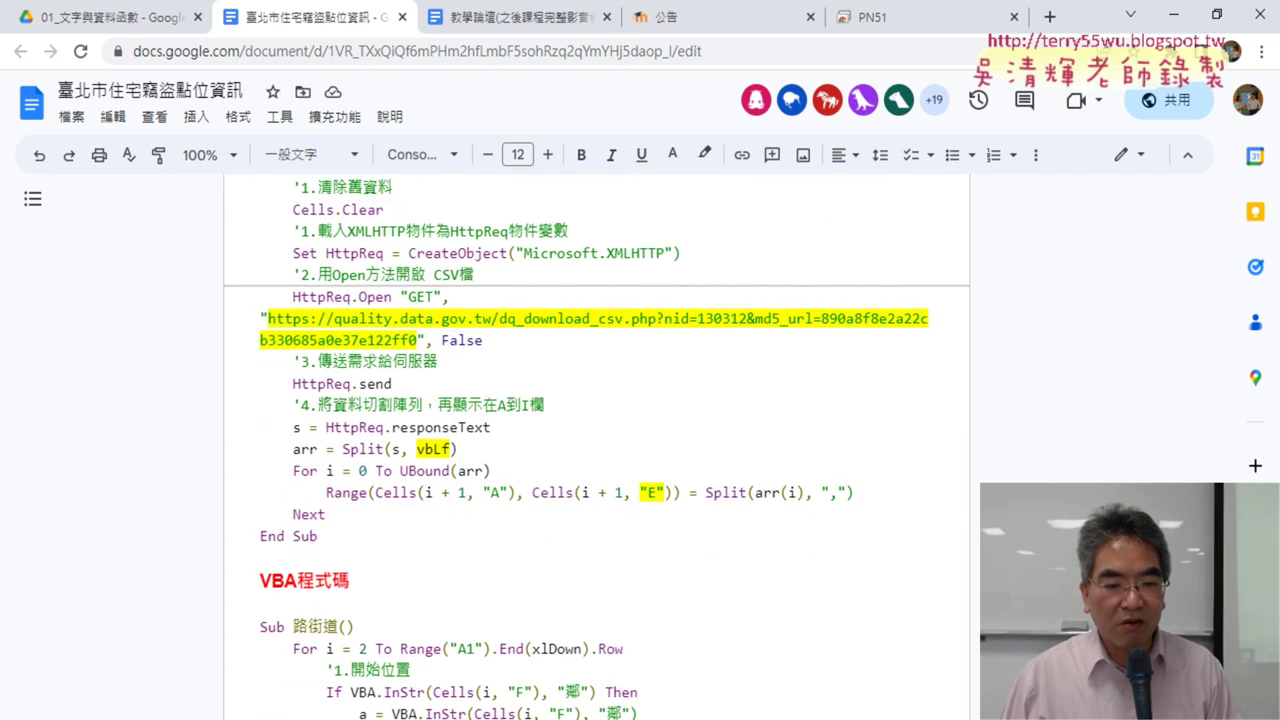
scroll(596, 445, "down", 5)
scroll(596, 445, "down", 5)
scroll(596, 445, "down", 8)
scroll(596, 445, "down", 2)
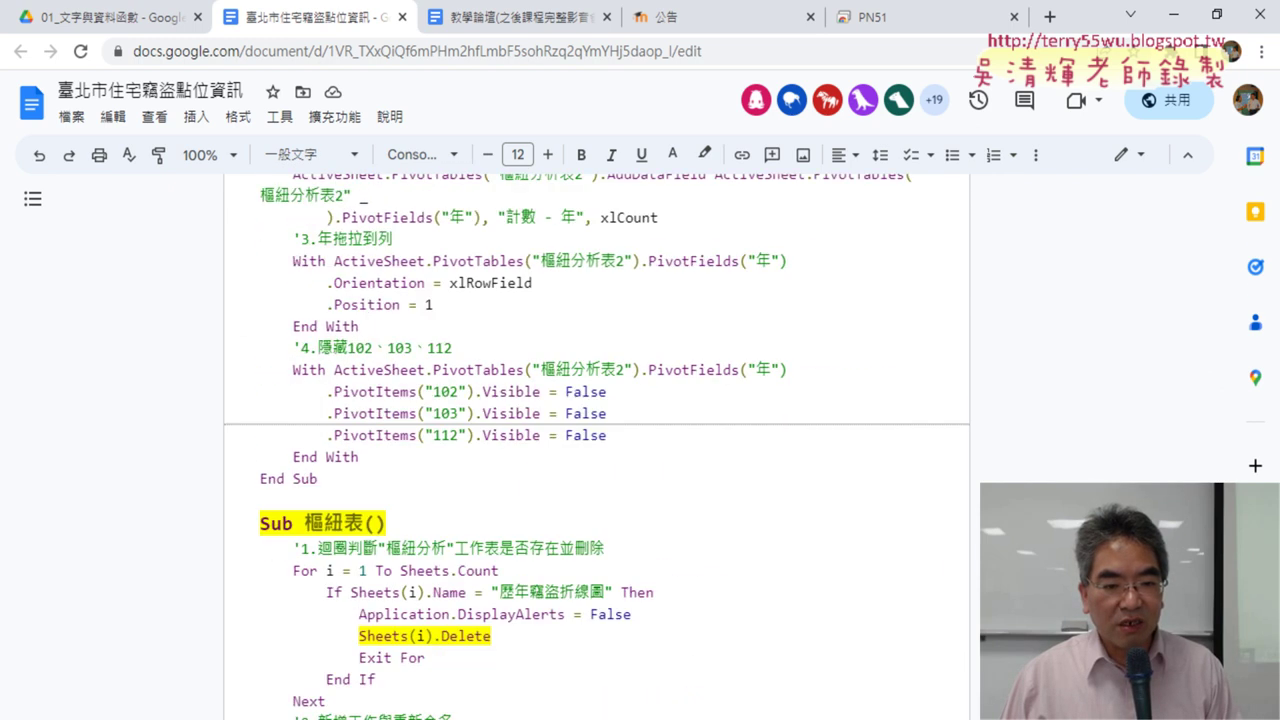
scroll(596, 445, "down", 1)
scroll(596, 445, "down", 3)
scroll(596, 445, "down", 5)
scroll(596, 445, "down", 4)
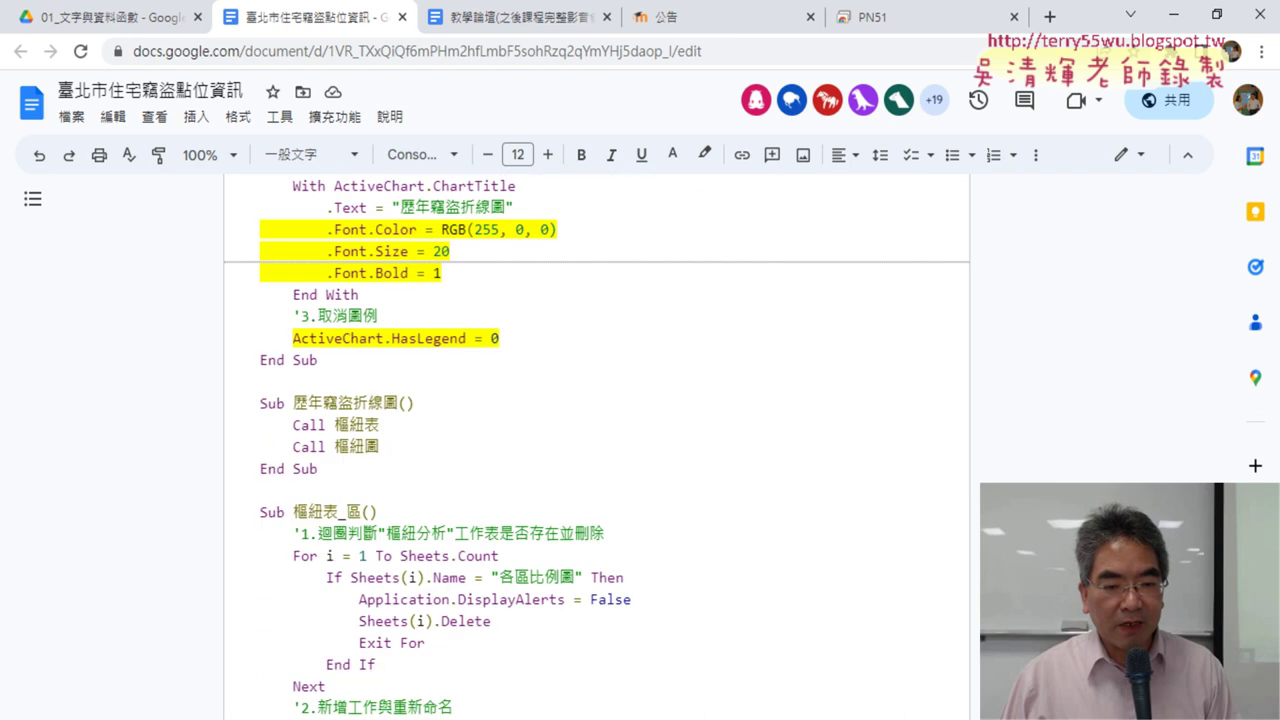
scroll(596, 445, "down", 2)
scroll(596, 445, "down", 1)
scroll(596, 445, "down", 2)
scroll(596, 445, "down", 2)
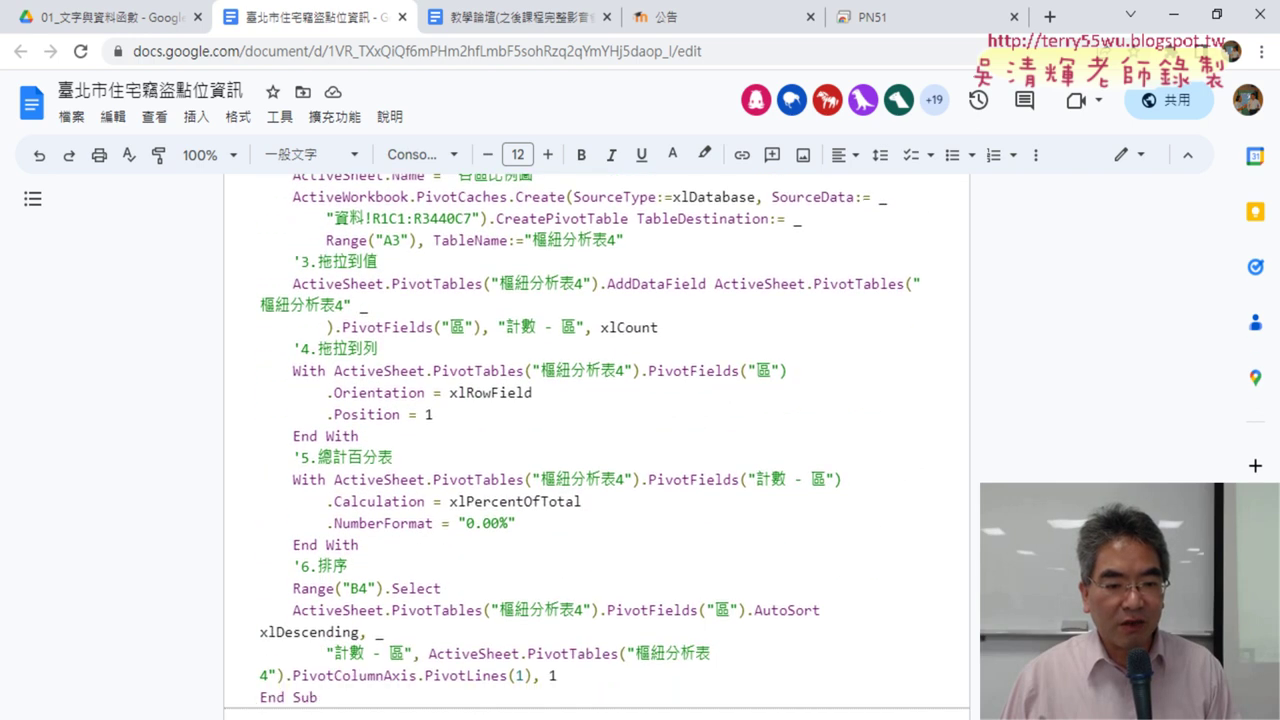
scroll(596, 445, "down", 2)
scroll(596, 445, "down", 3)
scroll(596, 445, "down", 1)
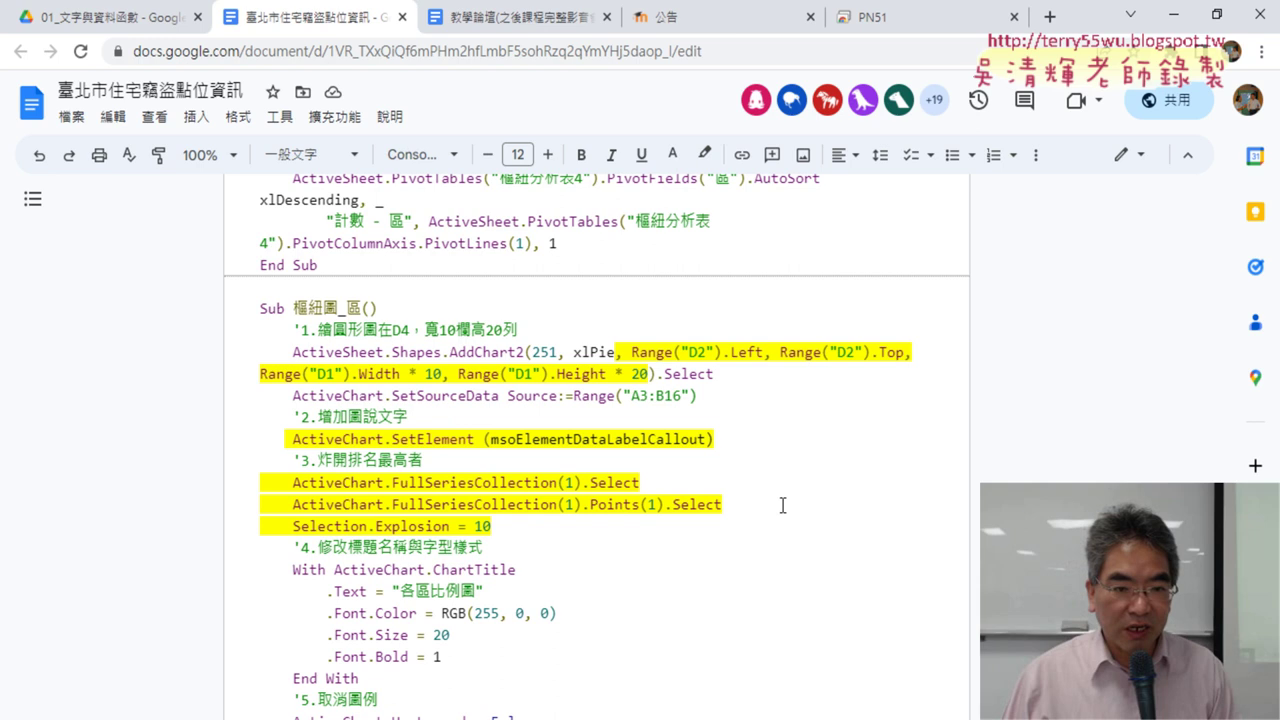
scroll(783, 505, "down", 4)
scroll(778, 501, "down", 3)
scroll(778, 501, "down", 5)
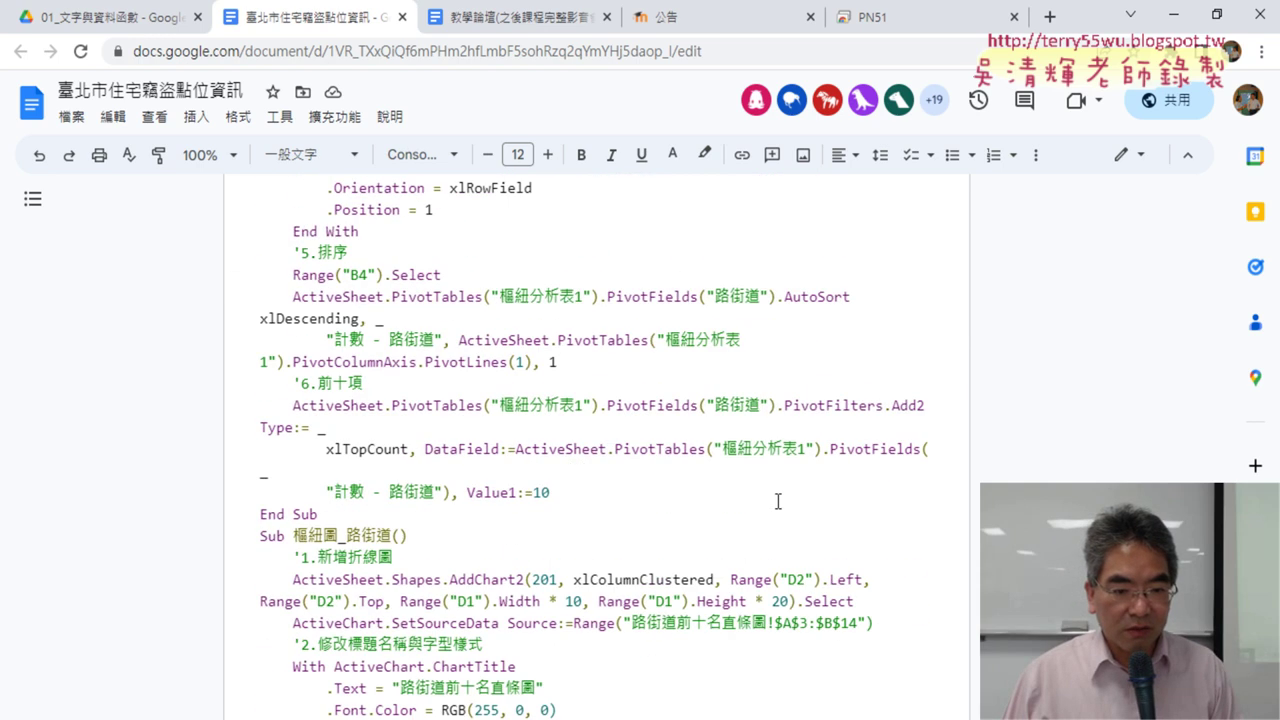
scroll(778, 501, "down", 5)
scroll(779, 499, "down", 1)
scroll(779, 499, "down", 5)
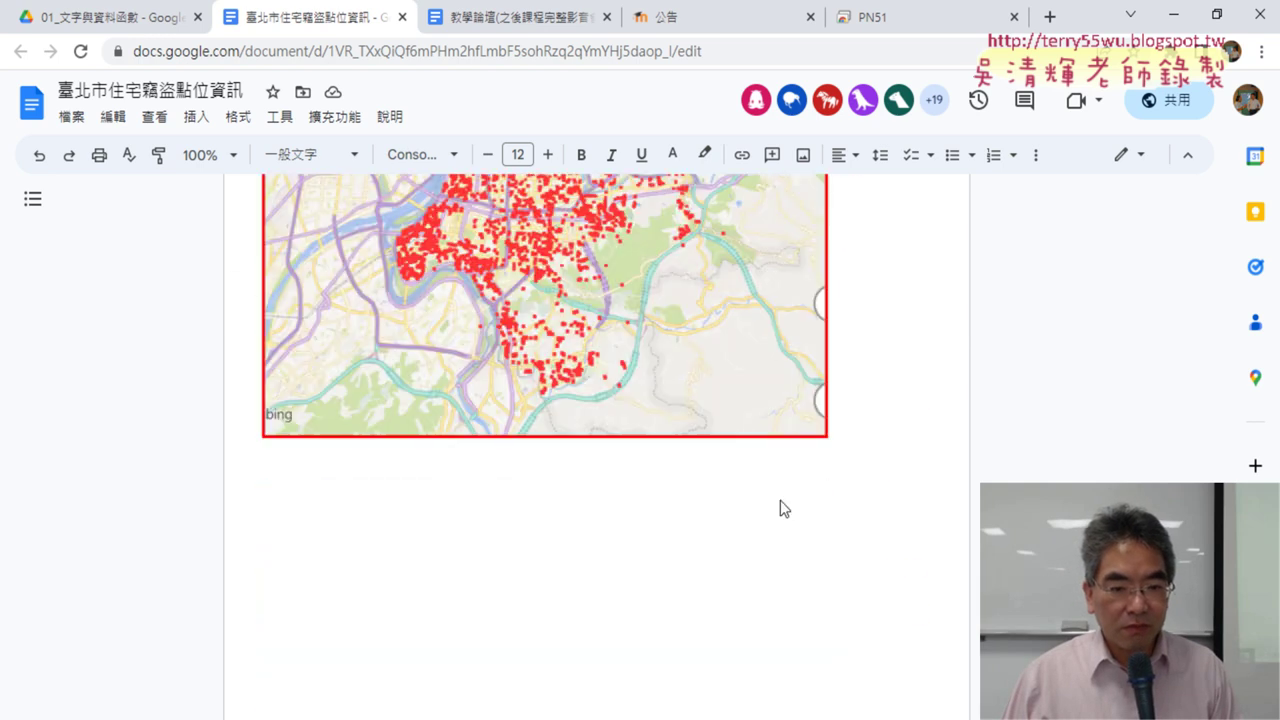
scroll(780, 500, "down", 1)
scroll(781, 498, "up", 5)
scroll(783, 494, "up", 3)
scroll(783, 494, "up", 1)
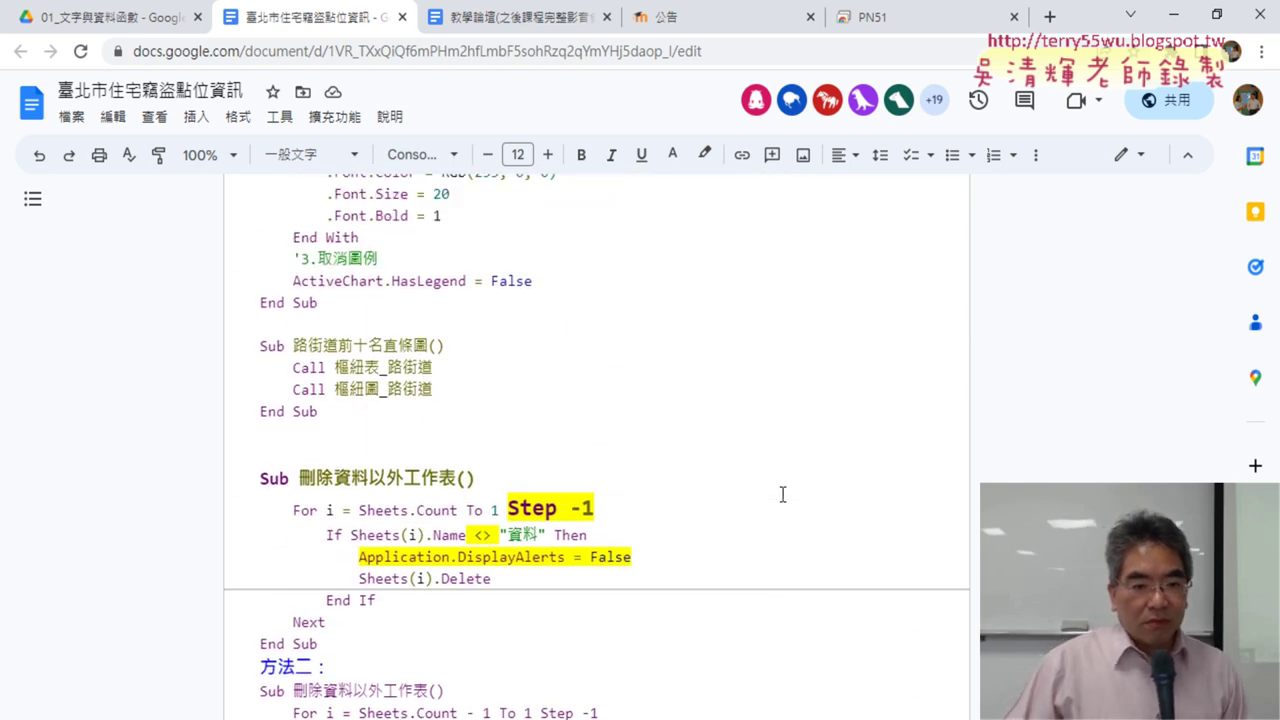
scroll(781, 492, "up", 3)
scroll(780, 492, "up", 1)
scroll(752, 548, "down", 3)
scroll(750, 543, "down", 5)
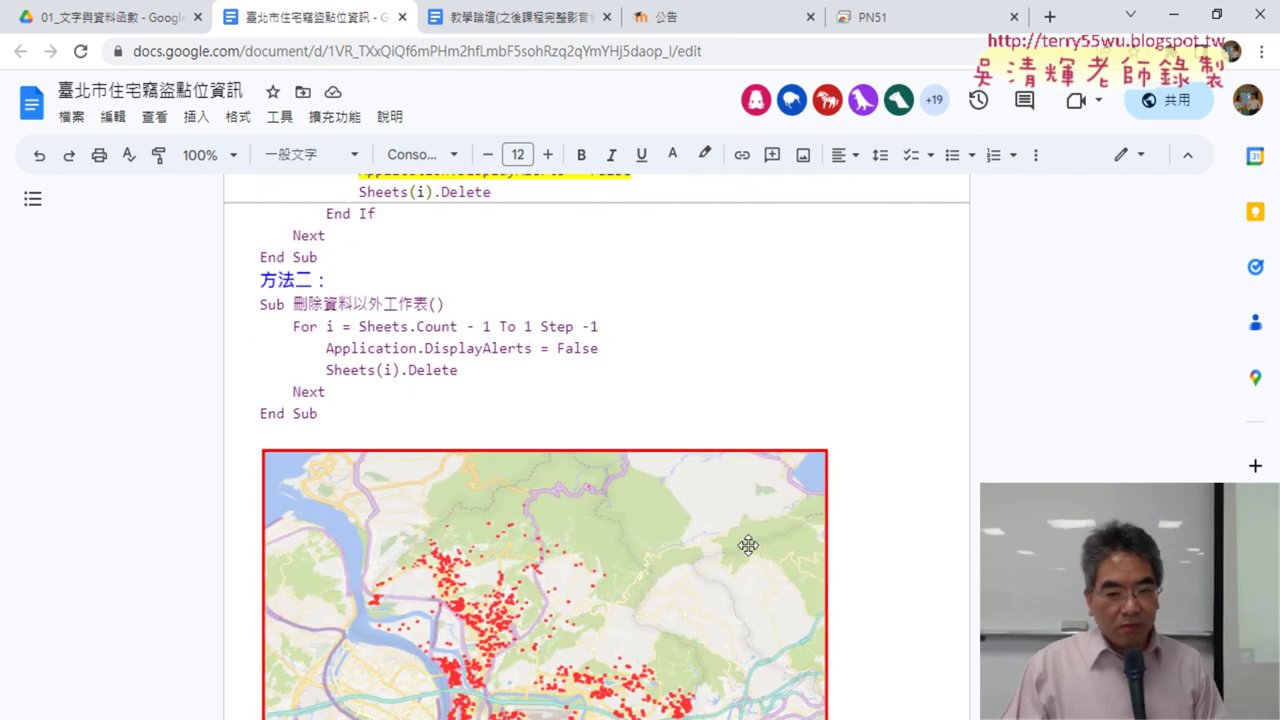
scroll(745, 543, "down", 2)
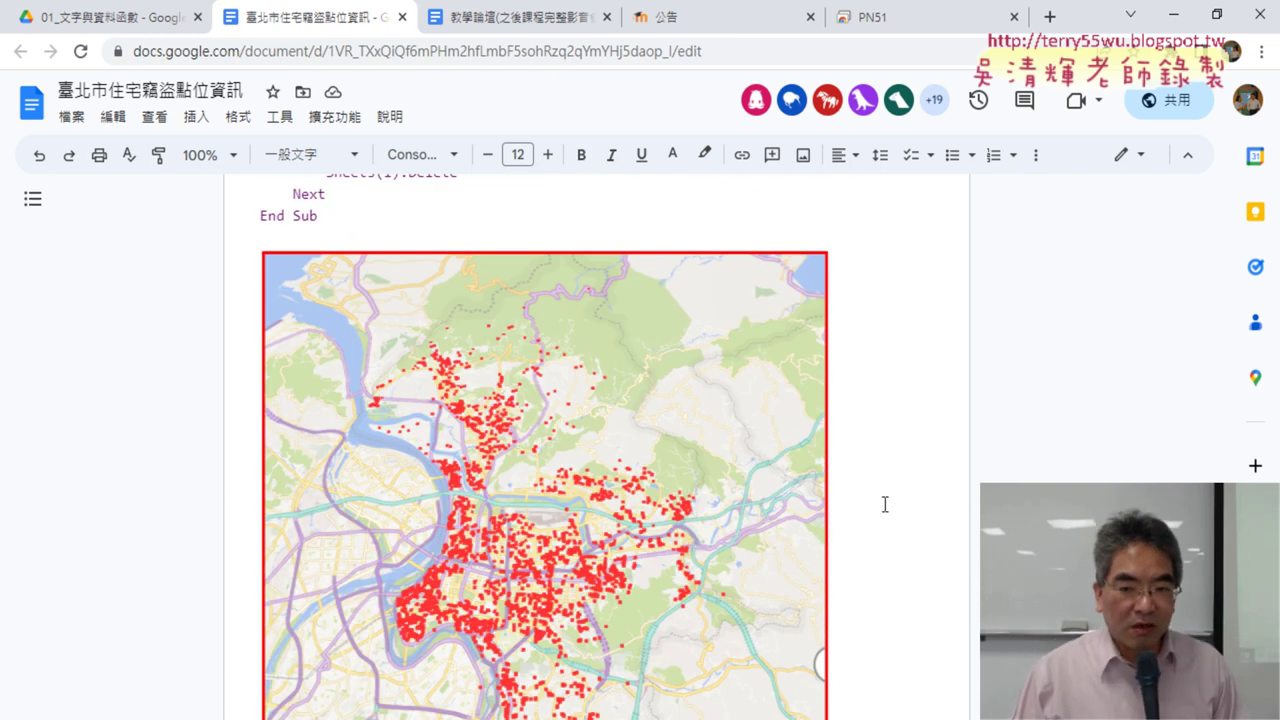
scroll(860, 503, "down", 2)
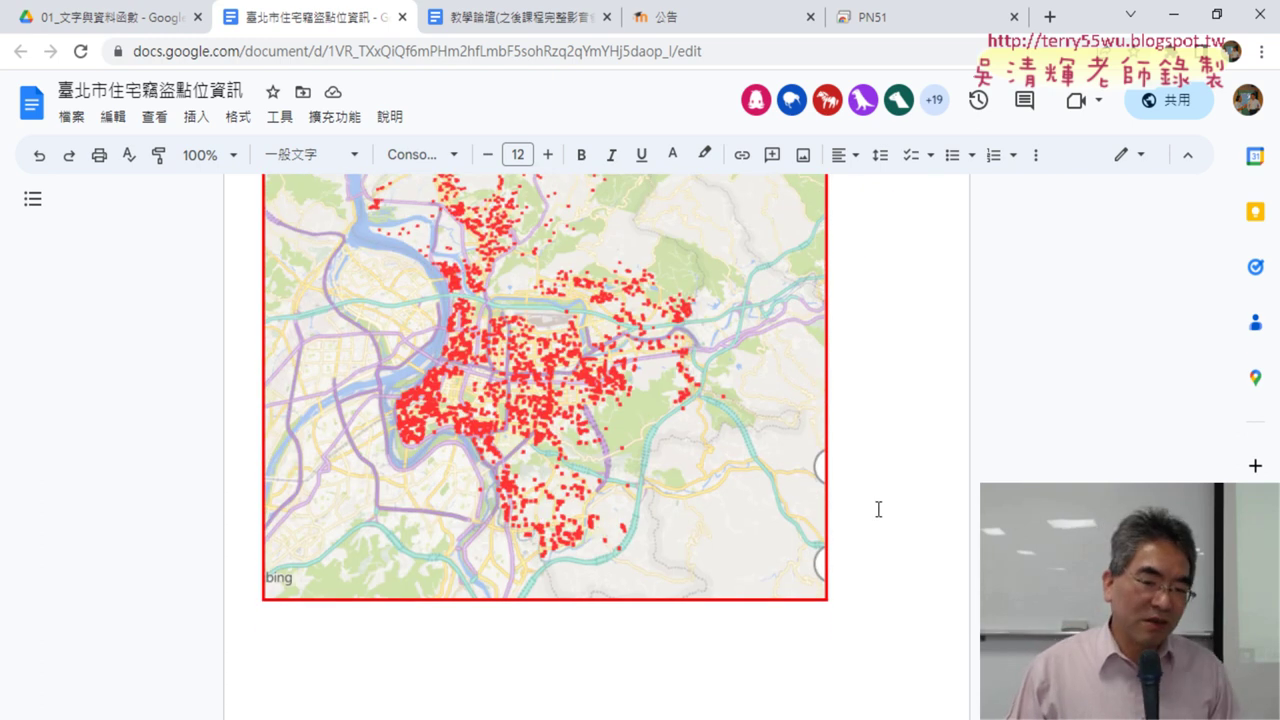
scroll(878, 509, "up", 1)
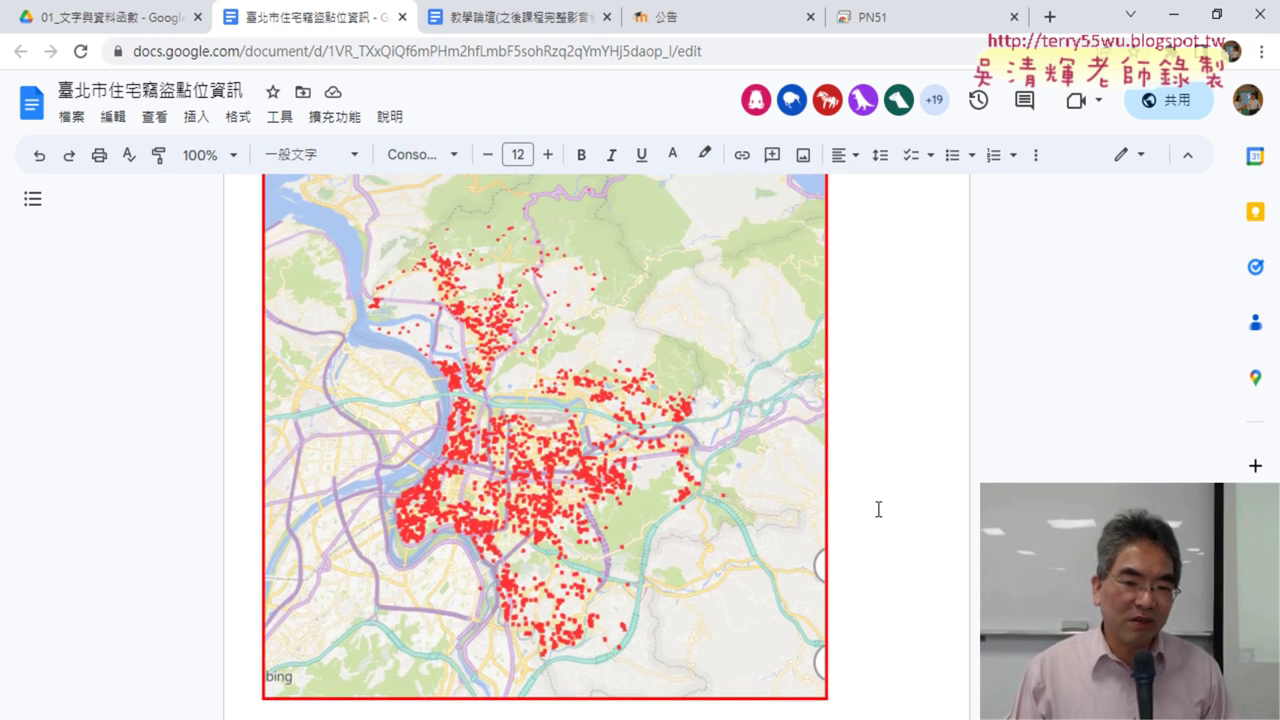